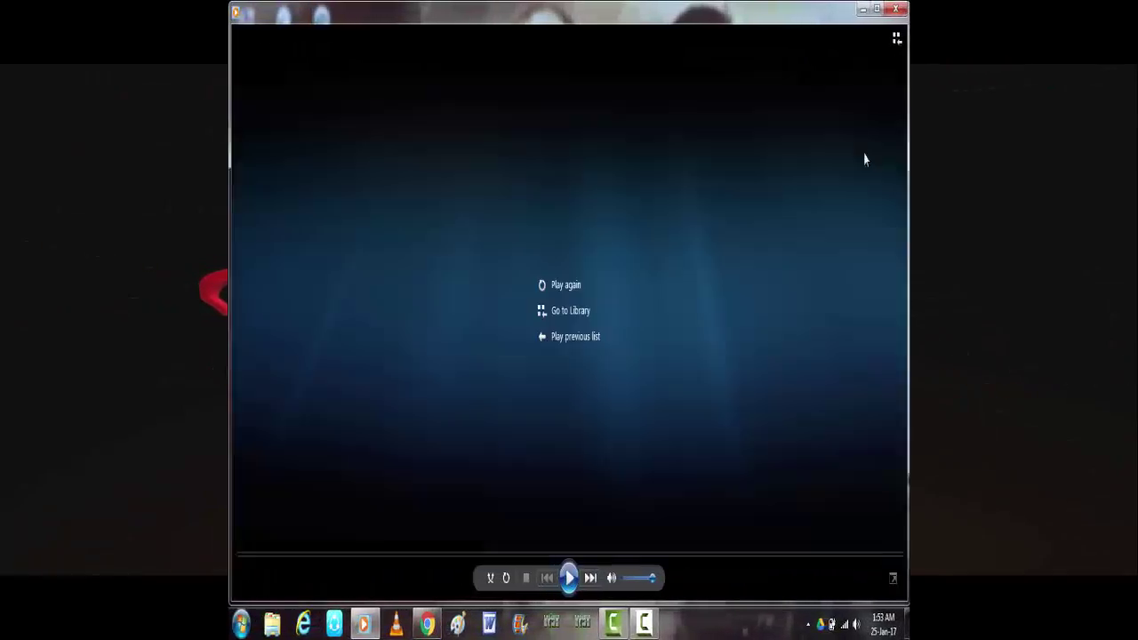
- Close the media player and look over the template archives in the desktop's Intro folder
click(1116, 9)
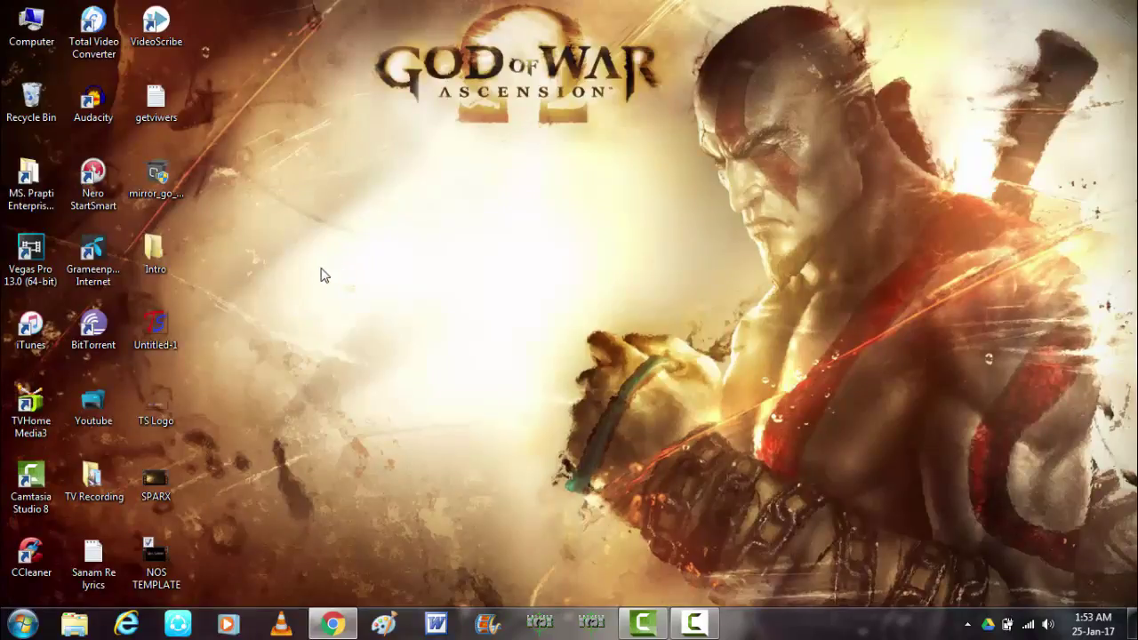
click(47, 278)
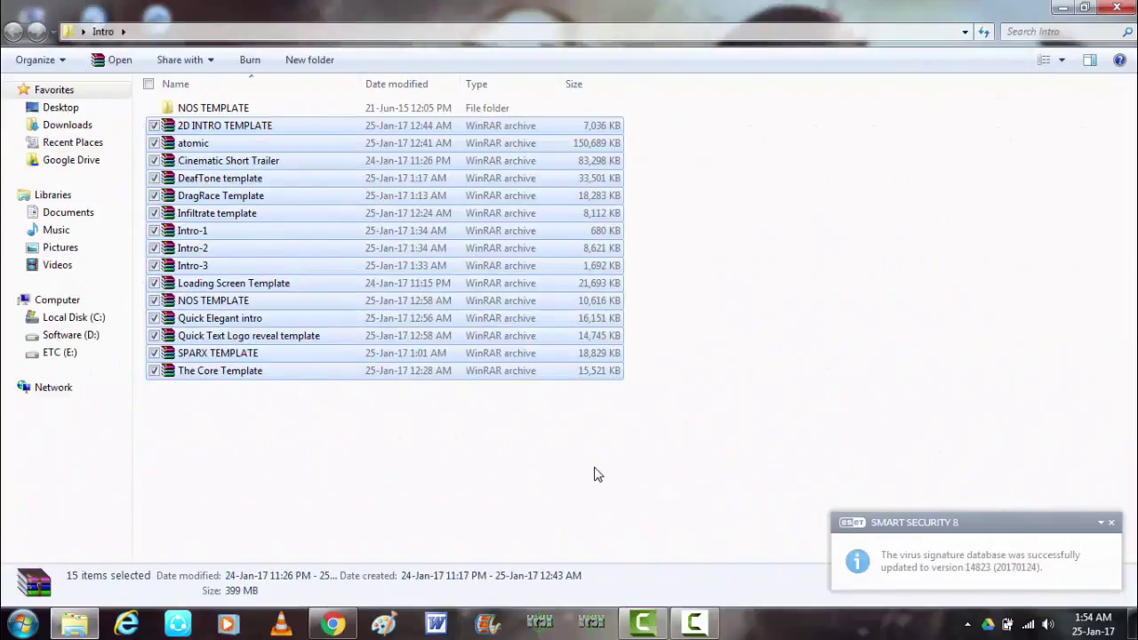
drag(599, 463, 562, 444)
drag(396, 386, 43, 130)
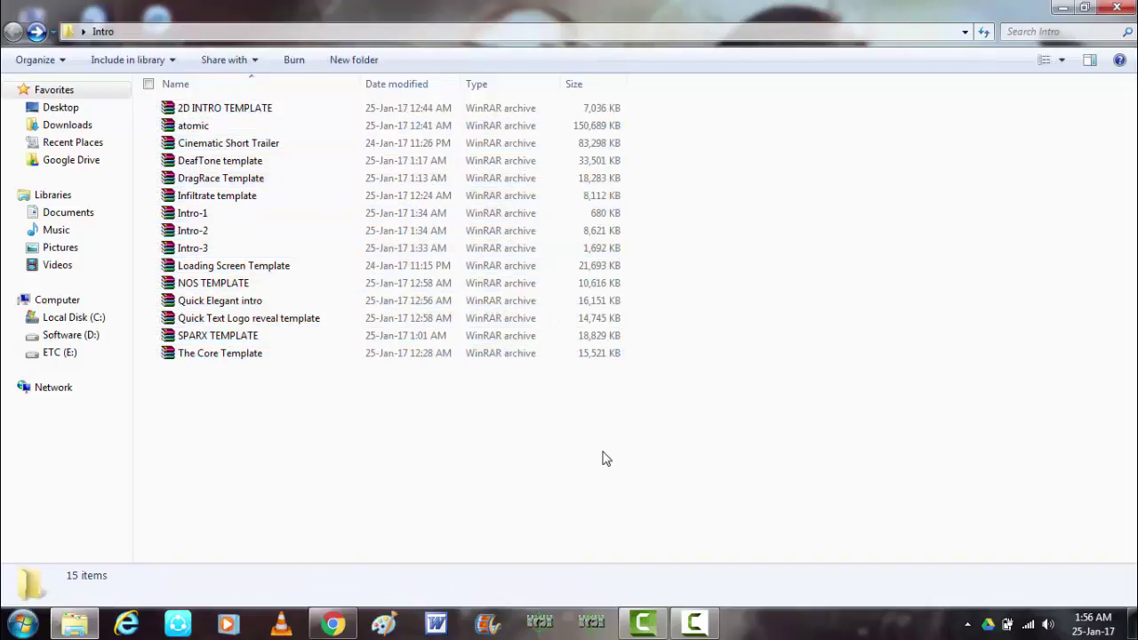
right_click(243, 286)
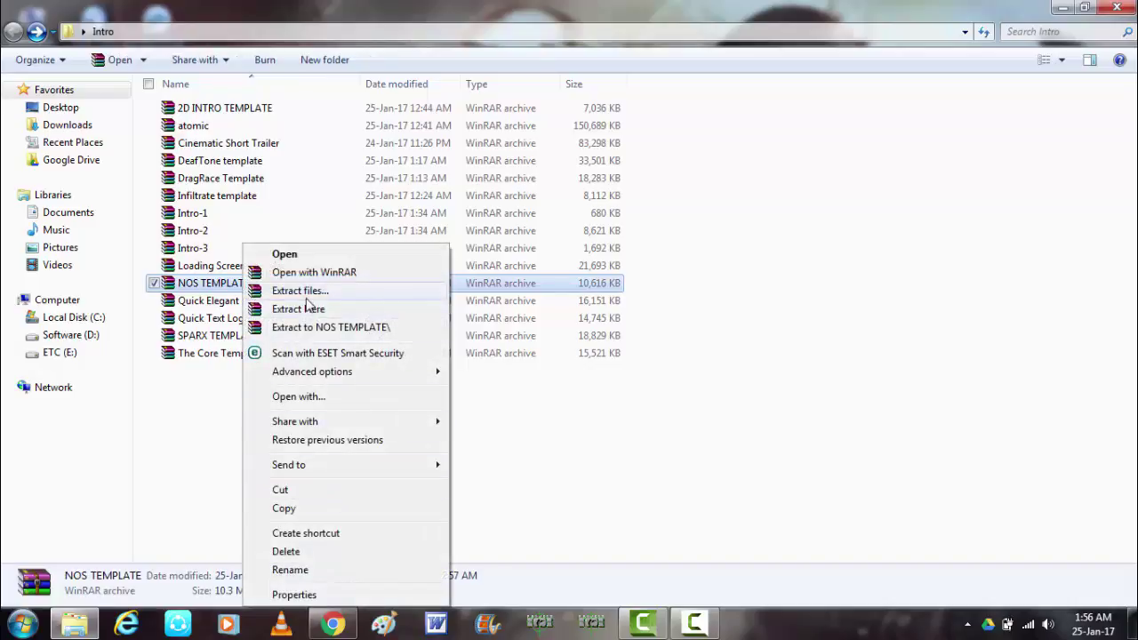
click(310, 293)
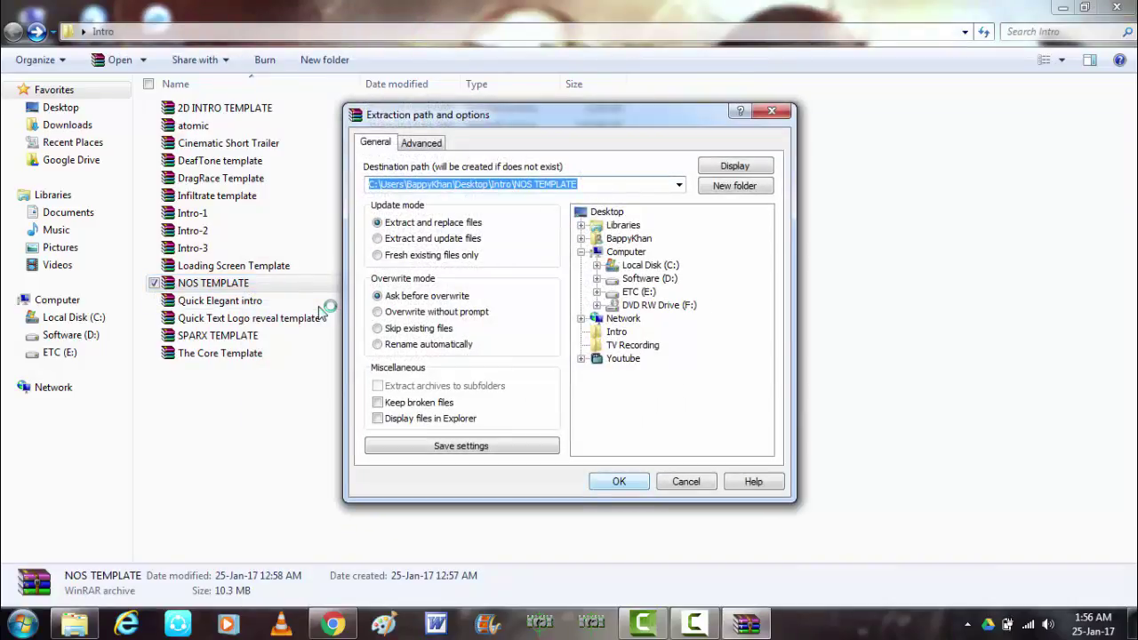
click(691, 480)
- Extract the NOS TEMPLATE archive directly into the Intro folder and open the extracted NOS TEMPLATE folder
right_click(198, 292)
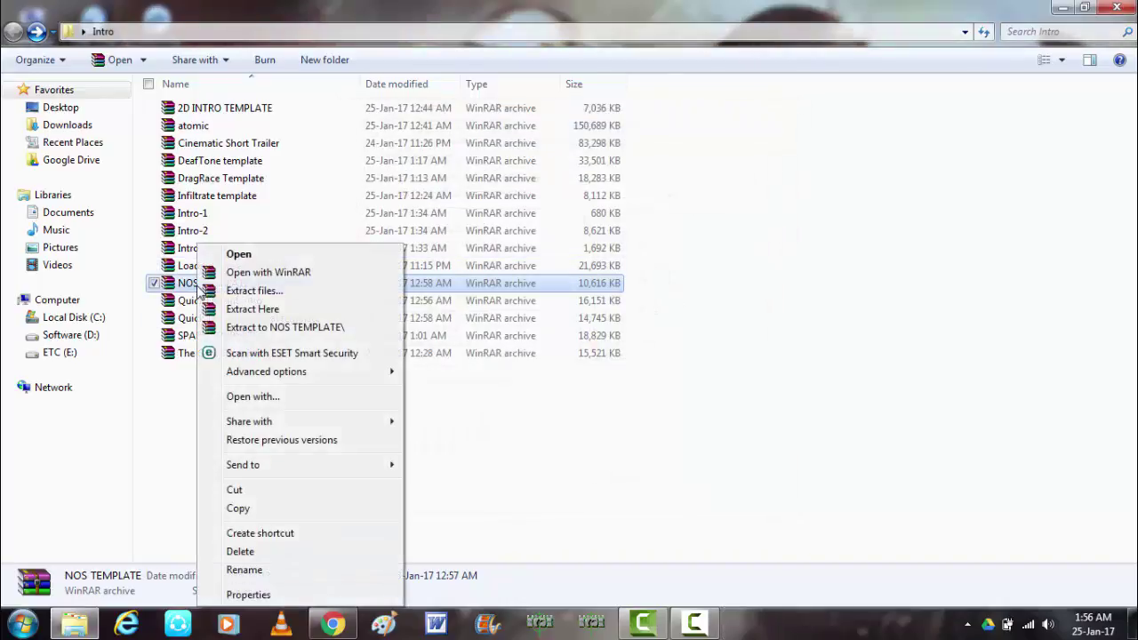
click(262, 310)
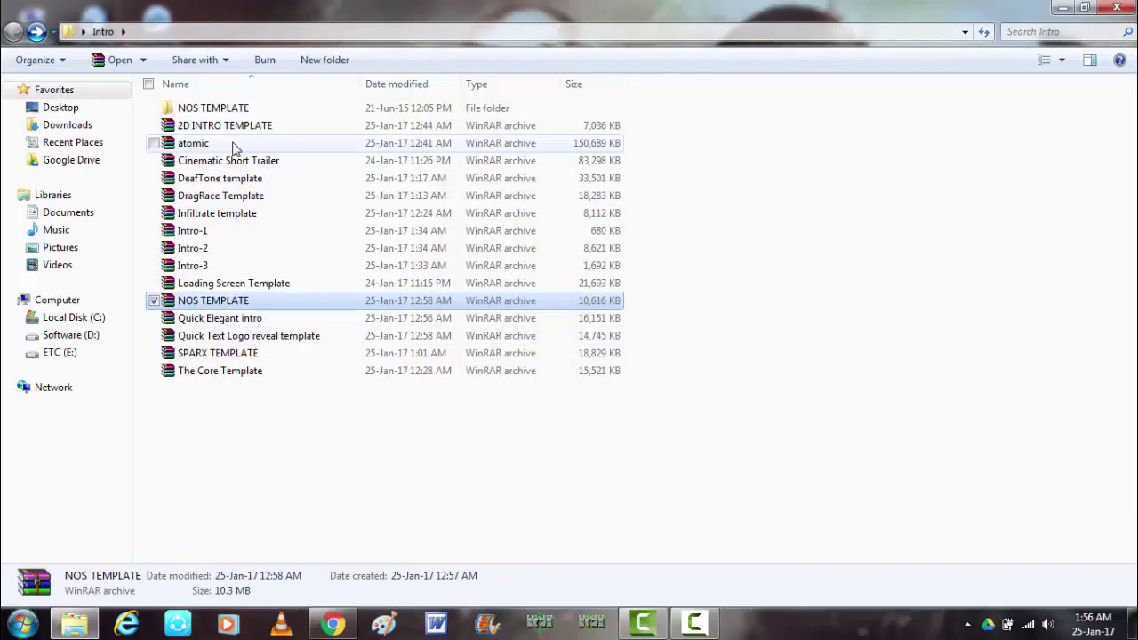
double_click(203, 109)
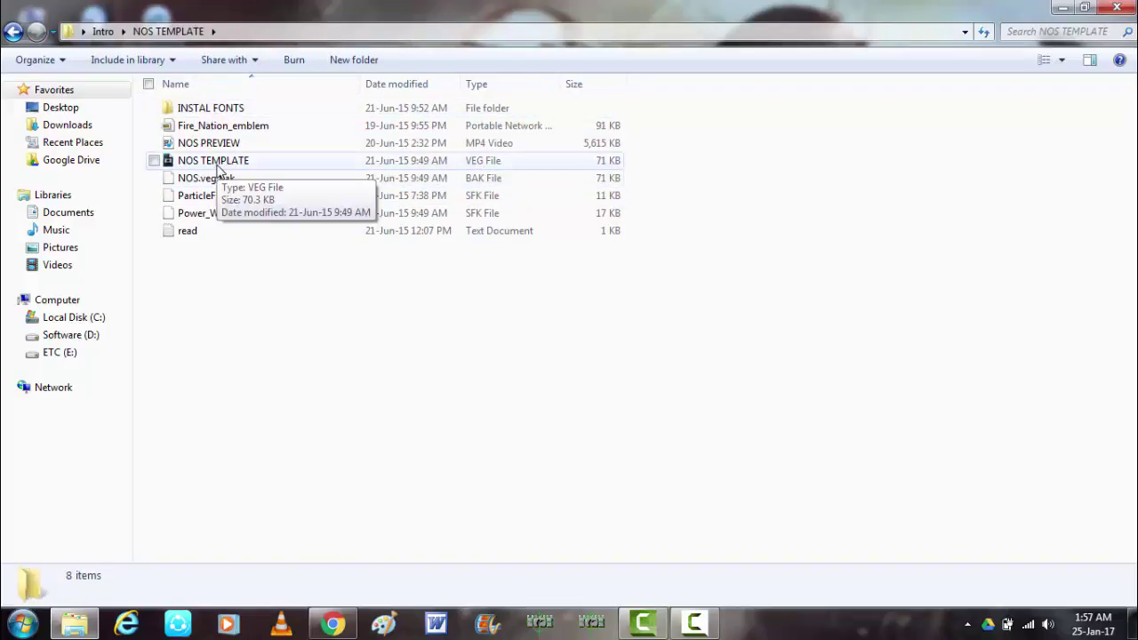
- Open the NOS TEMPLATE project in Vegas Pro and play the intro, pausing once the logo and title show
double_click(219, 163)
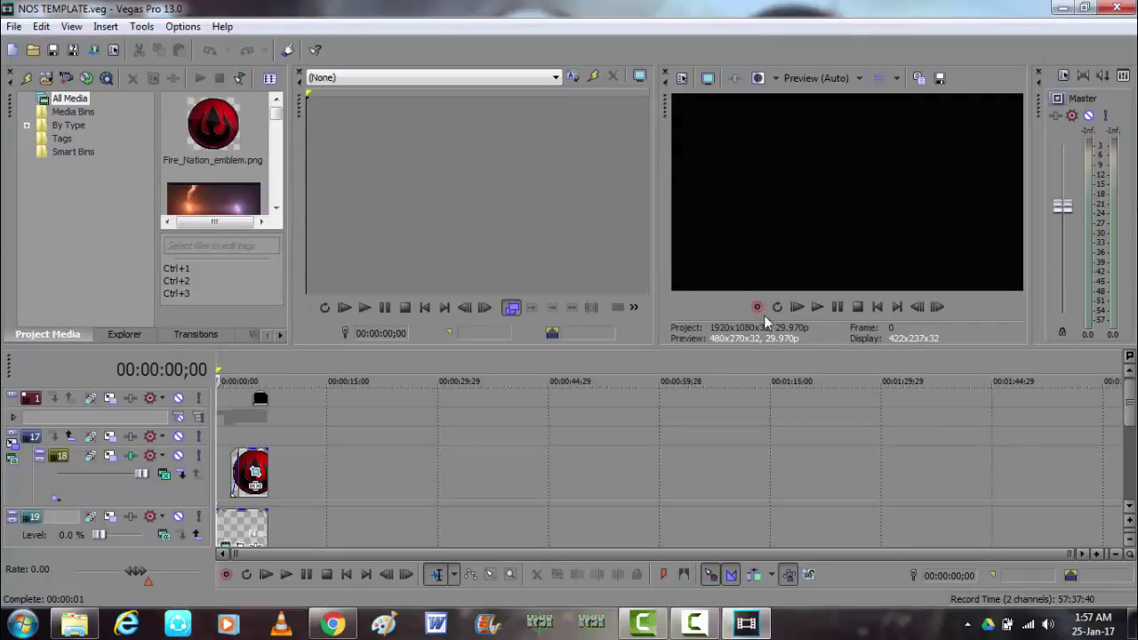
click(819, 309)
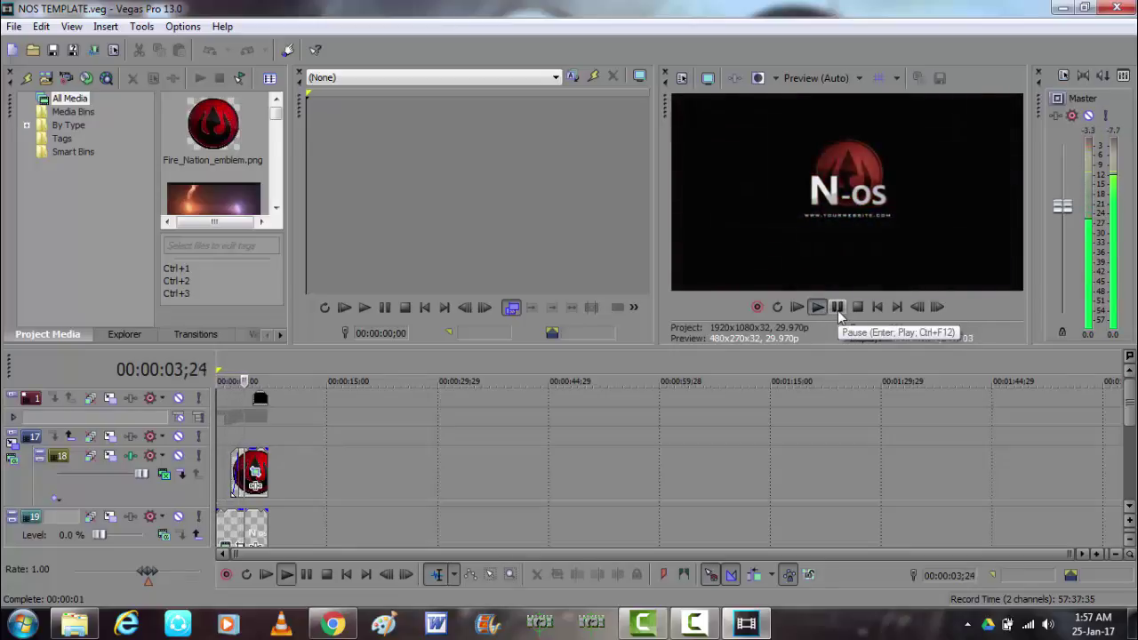
click(838, 307)
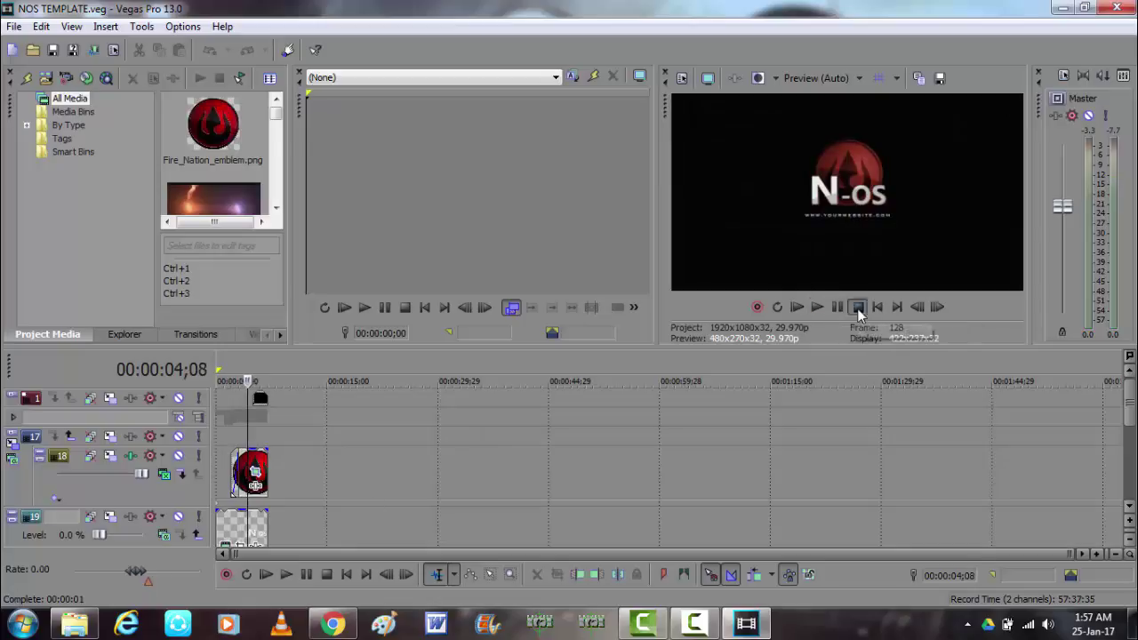
- Remove Fire_Nation_emblem.png from the project media together with all its timeline references
click(203, 144)
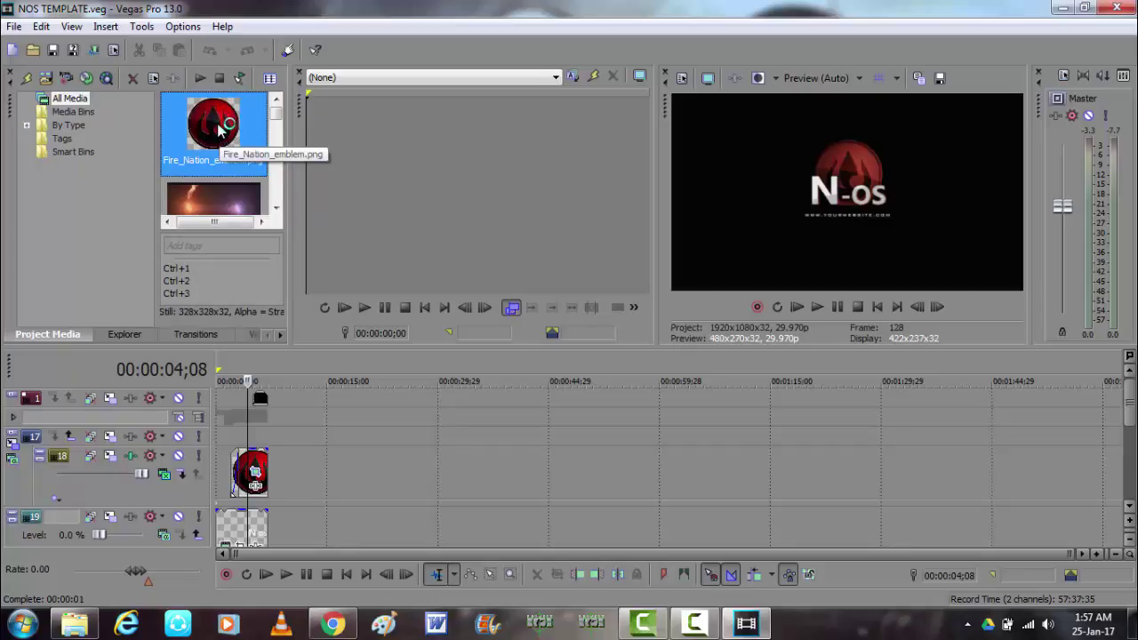
right_click(219, 125)
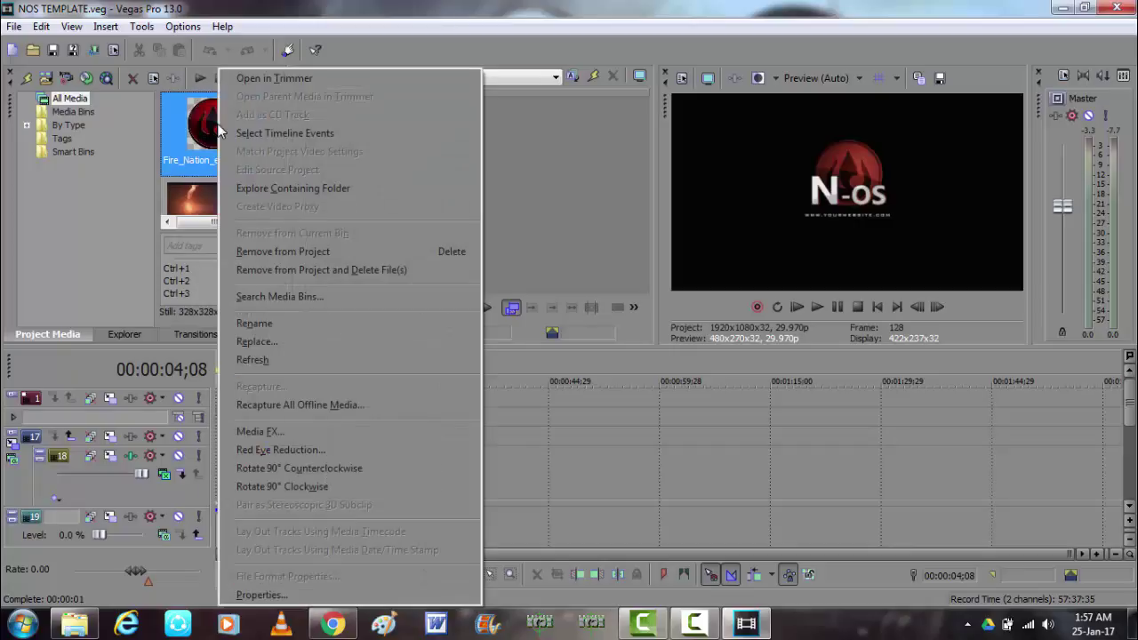
click(299, 256)
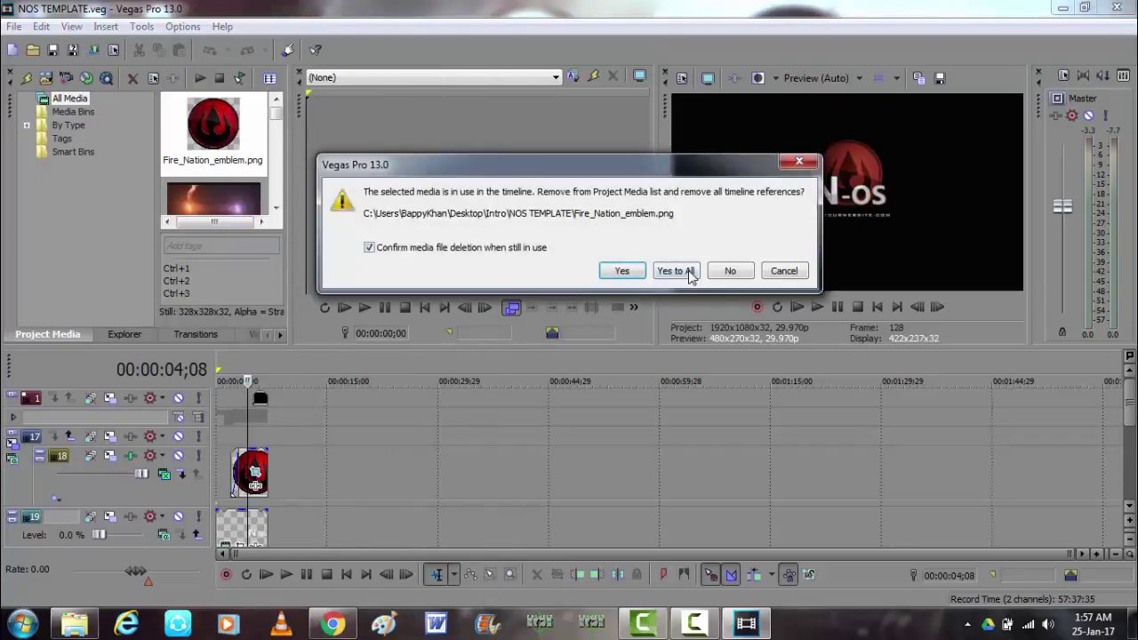
click(691, 272)
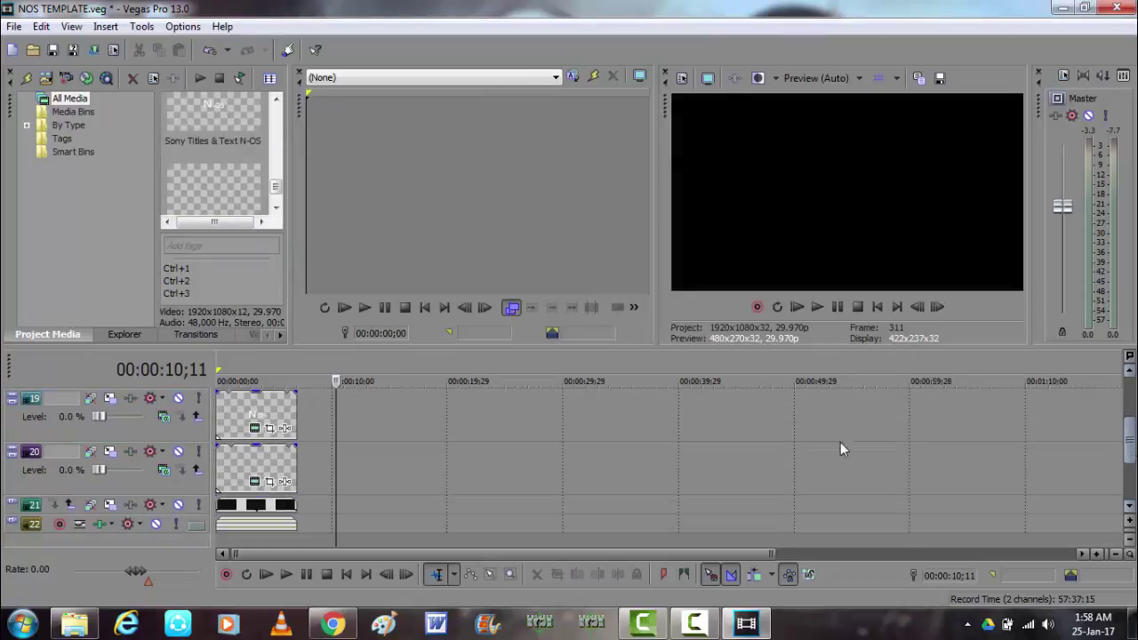
- Examine the generated text of the main title on track 19 and the website line on track 20
click(254, 428)
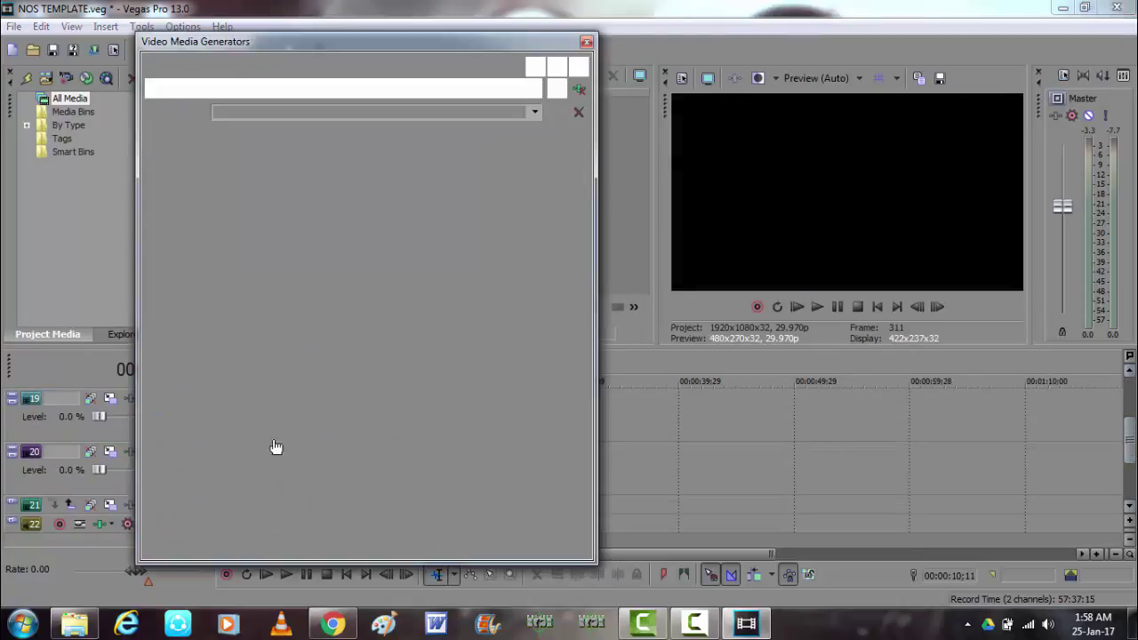
drag(292, 228, 99, 233)
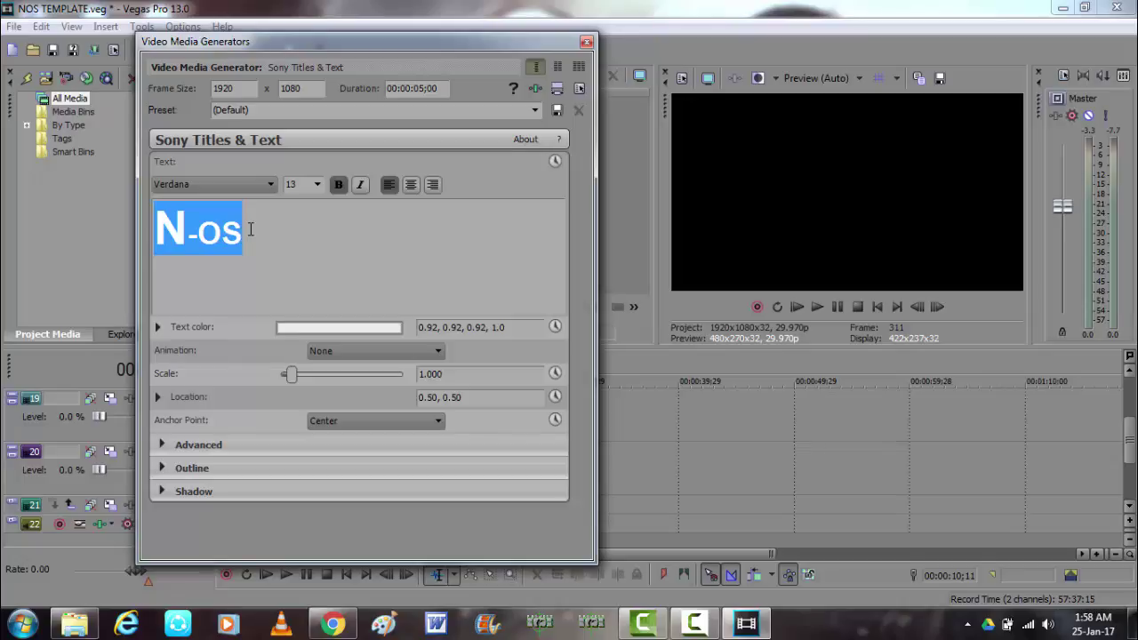
click(586, 41)
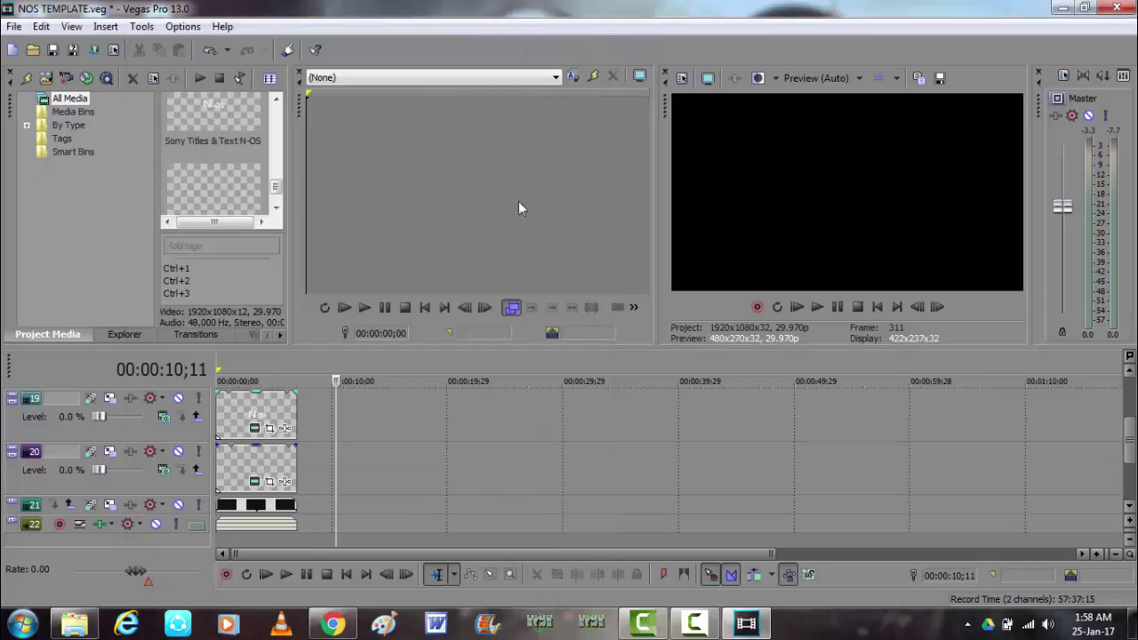
click(255, 484)
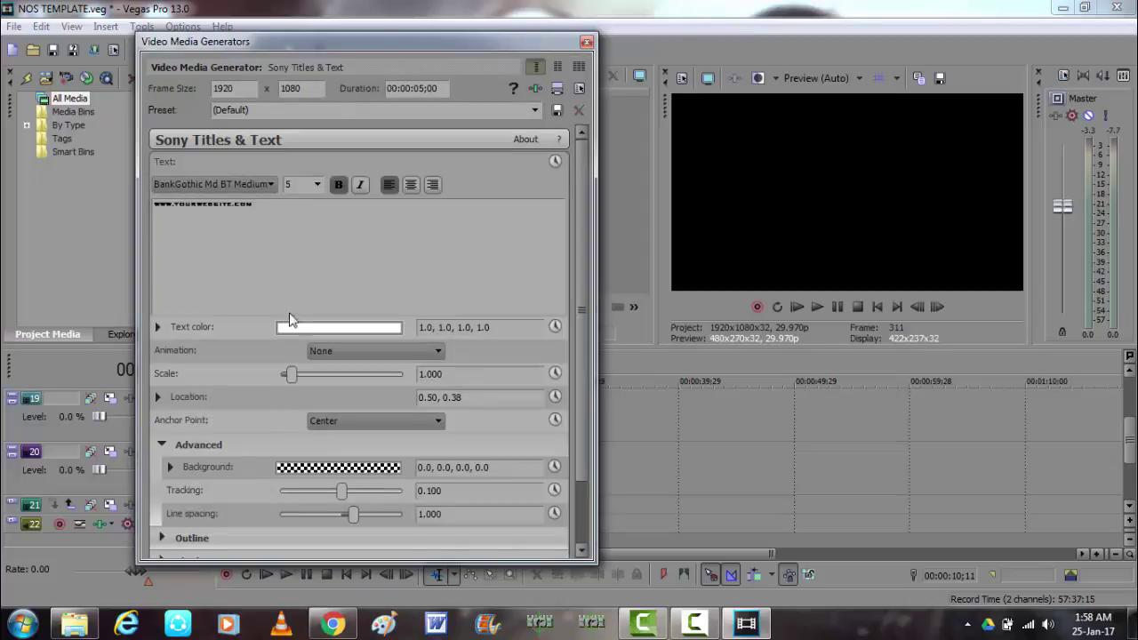
drag(282, 214, 80, 214)
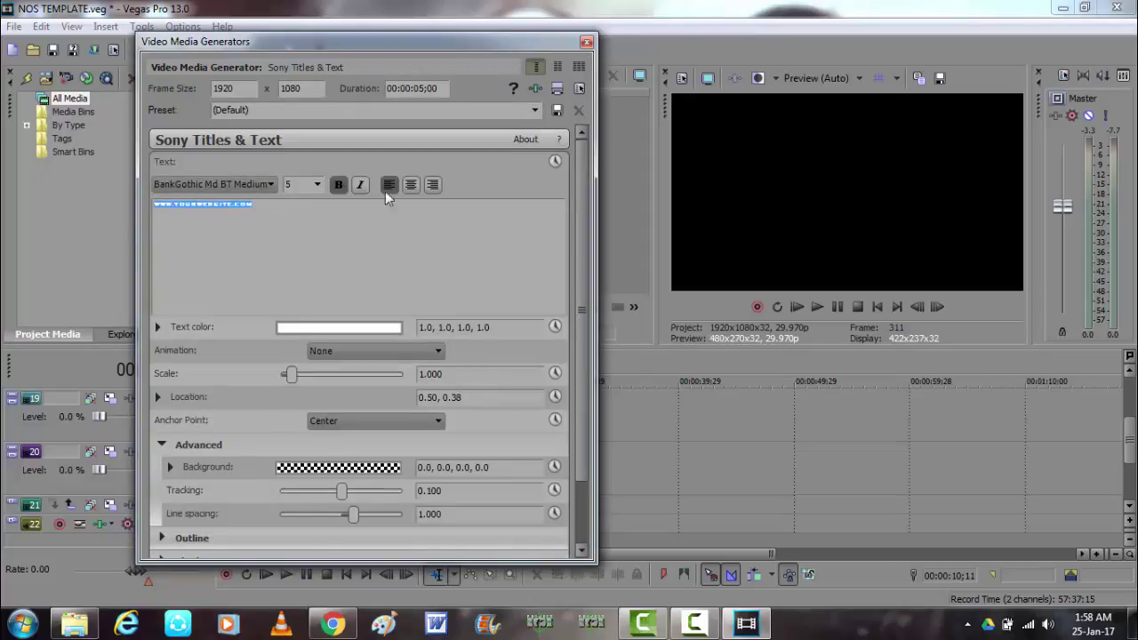
click(586, 42)
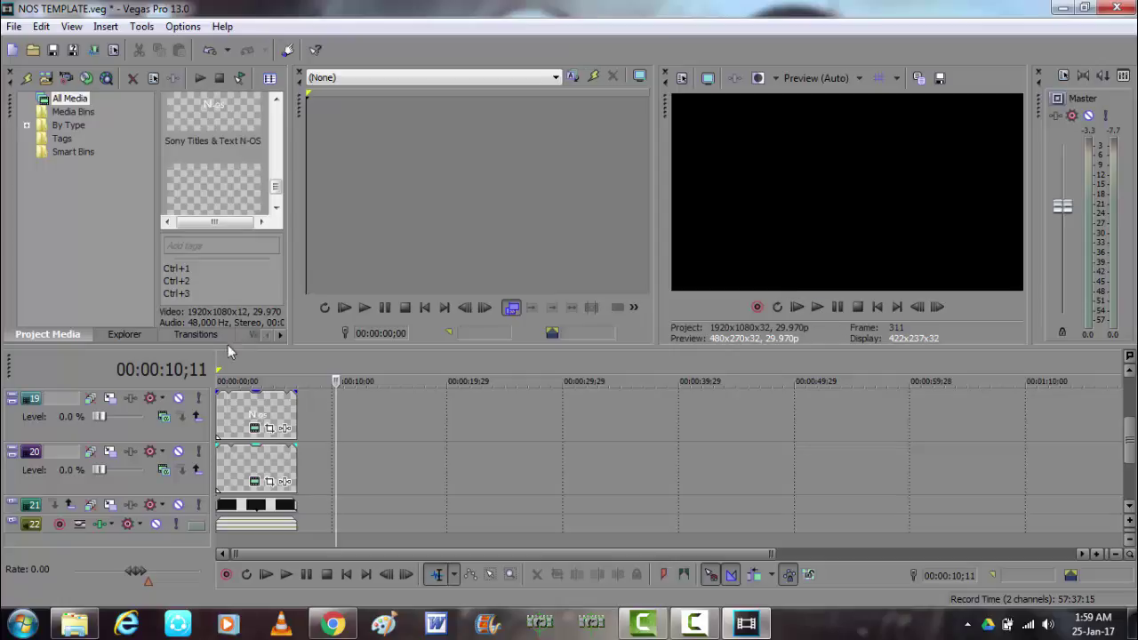
- Play the intro from the start and pause it when the title and website line appear
click(228, 373)
click(817, 307)
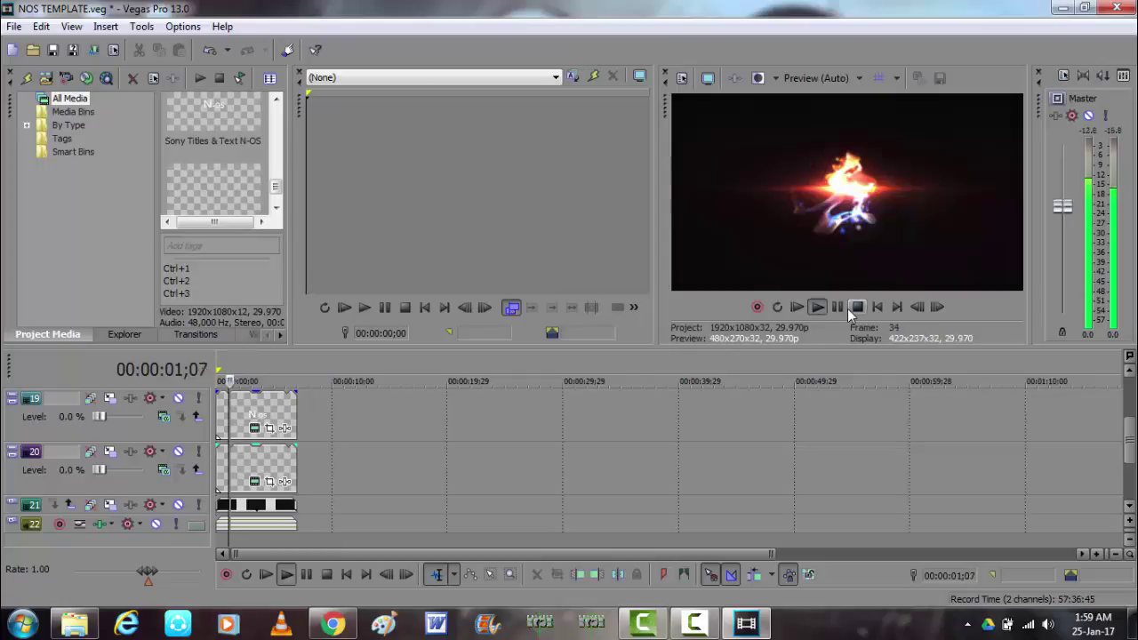
click(837, 307)
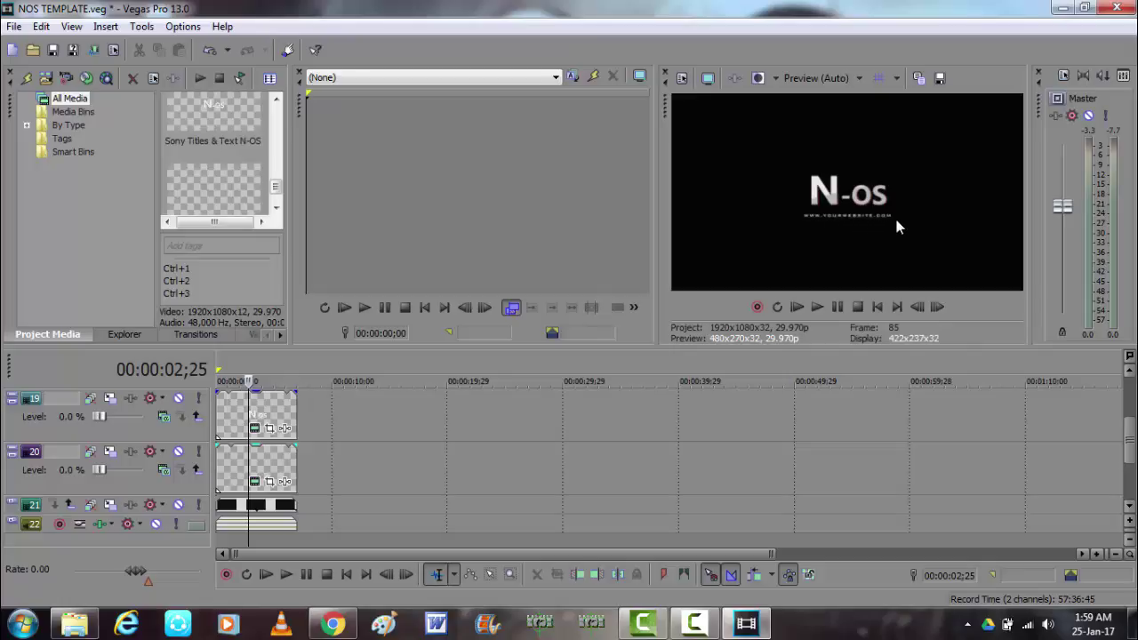
- Replace the website line on track 20 with the text "Welcome To Tutorial Class"
click(255, 483)
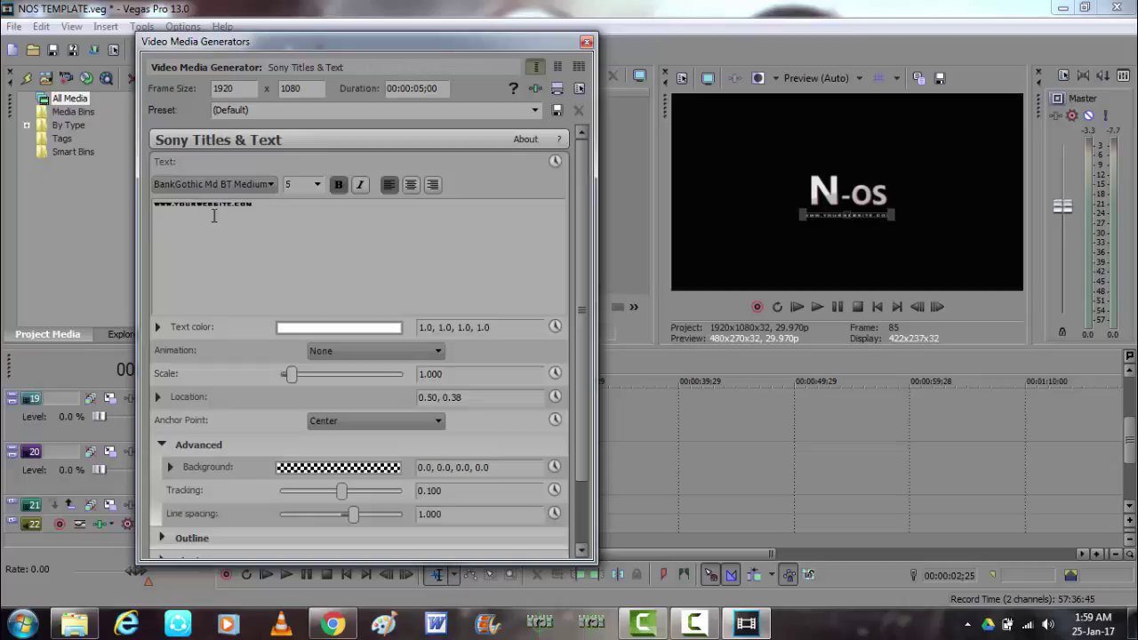
drag(268, 205, 61, 211)
key(Delete)
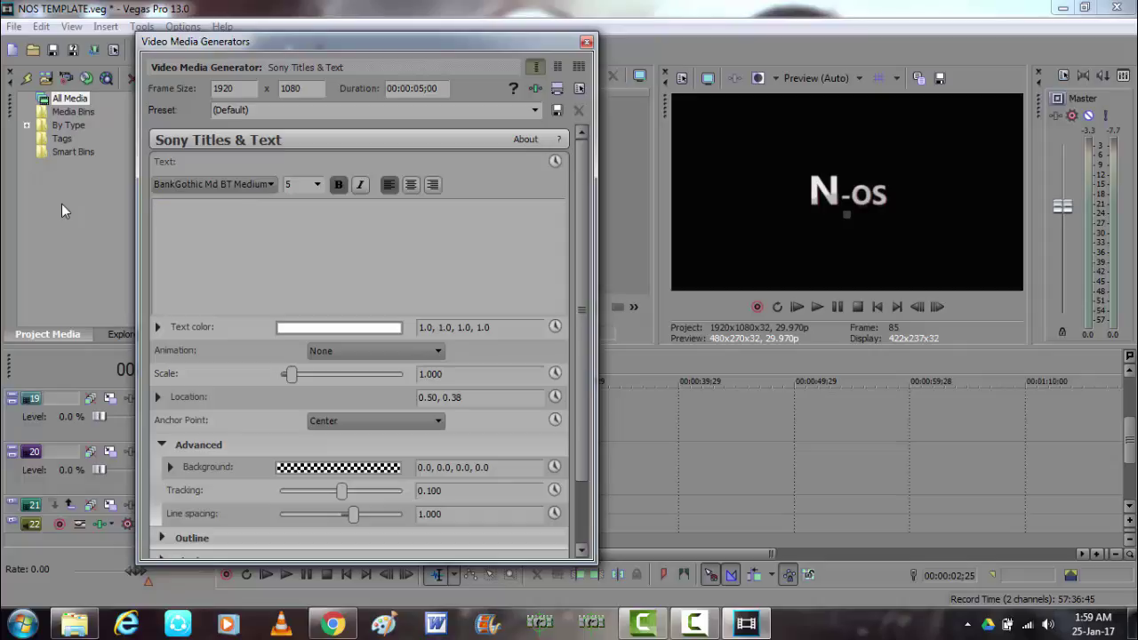
text(v)
text(elcome t)
text(To )
text(T)
text(utori)
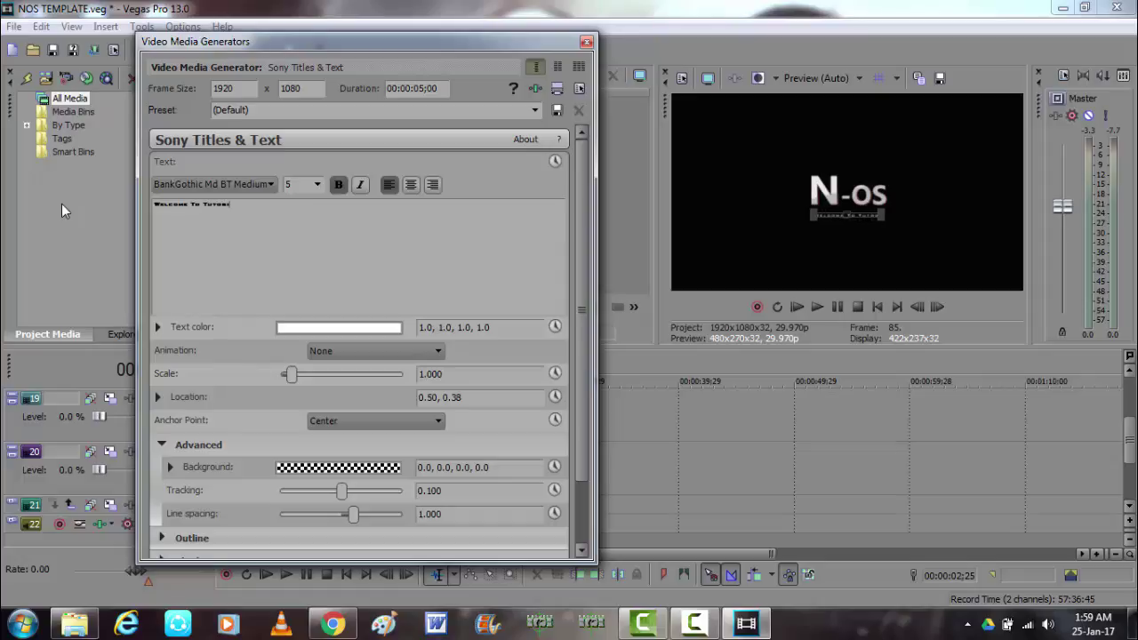
text(al Class)
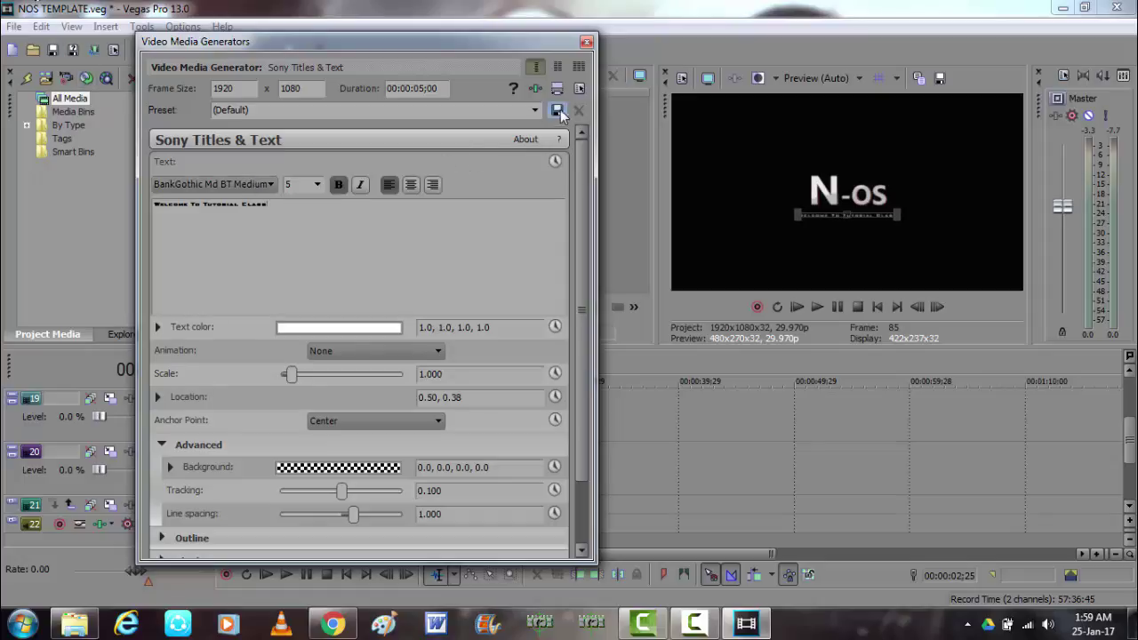
click(587, 41)
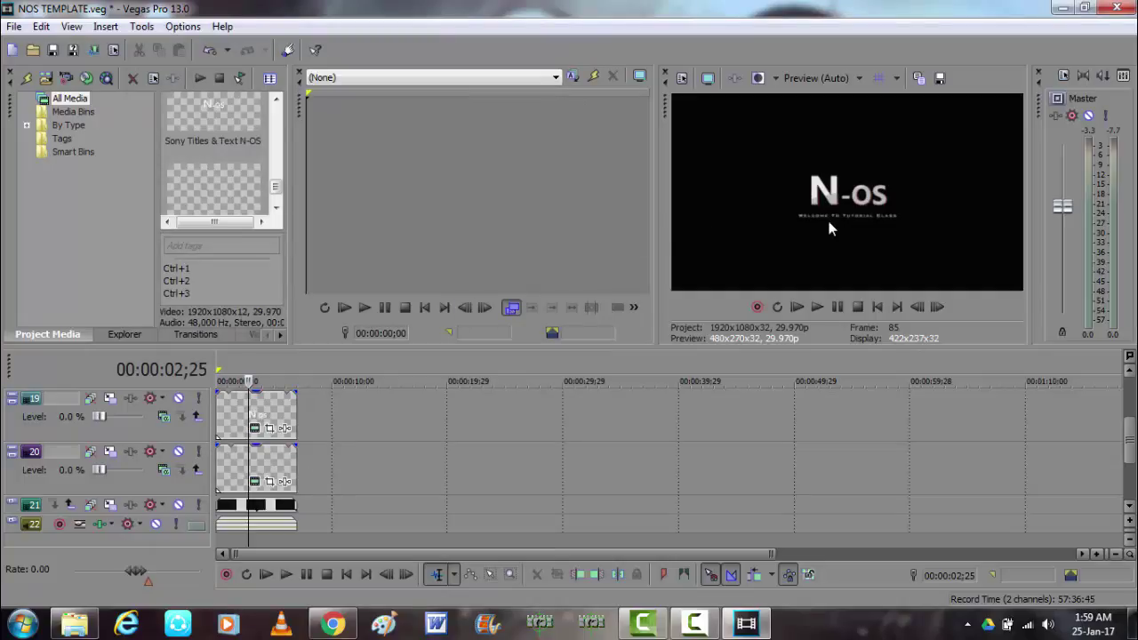
- Check the text settings of the main title on track 19 and its entry in the project media
click(255, 430)
drag(307, 244, 101, 243)
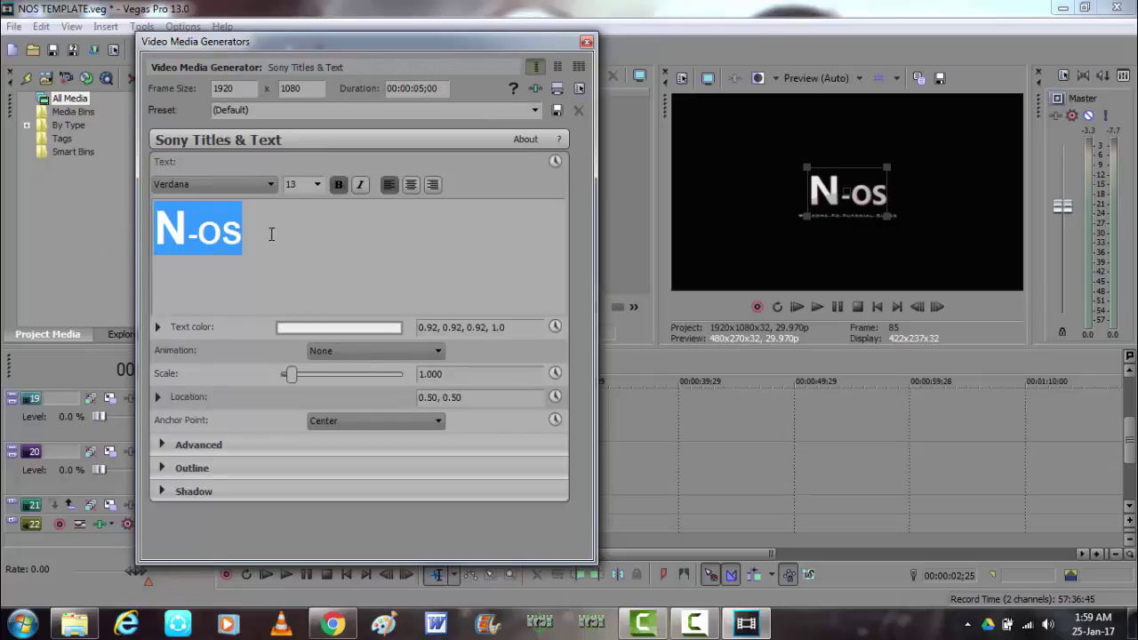
click(587, 43)
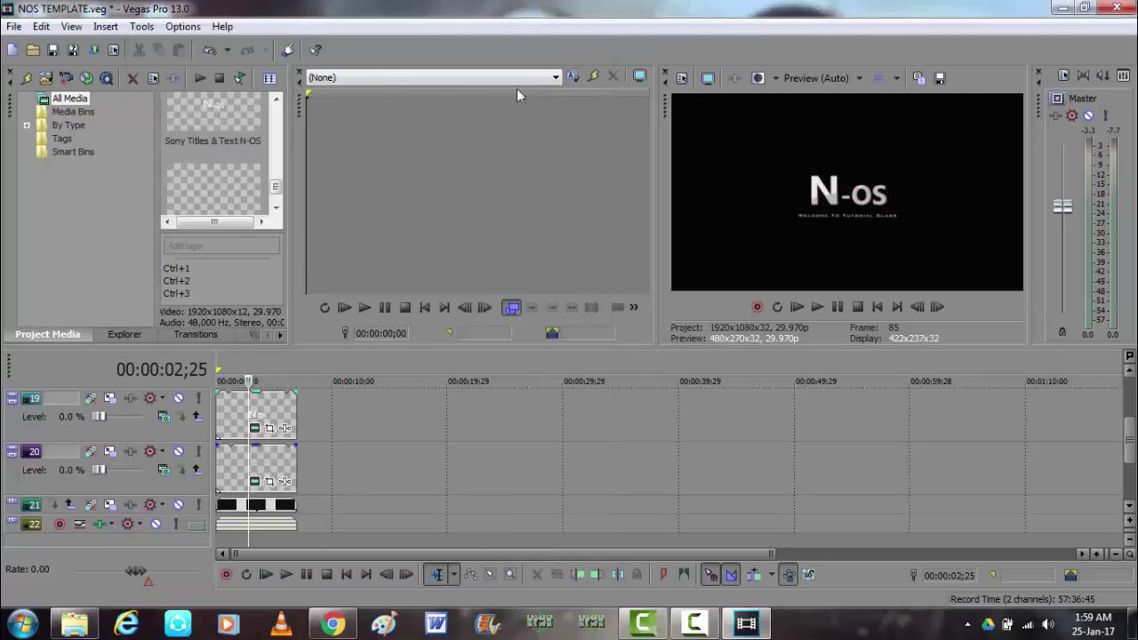
click(276, 101)
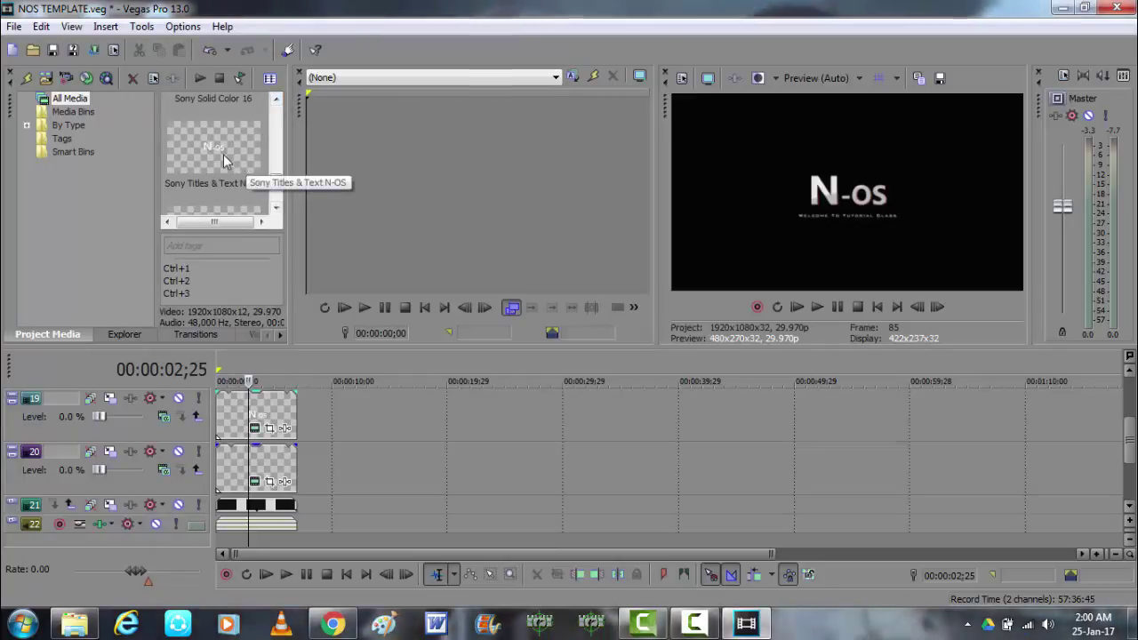
- Switch to Windows Explorer and open the Image folder inside TechSupport in the Youtube library
click(1064, 8)
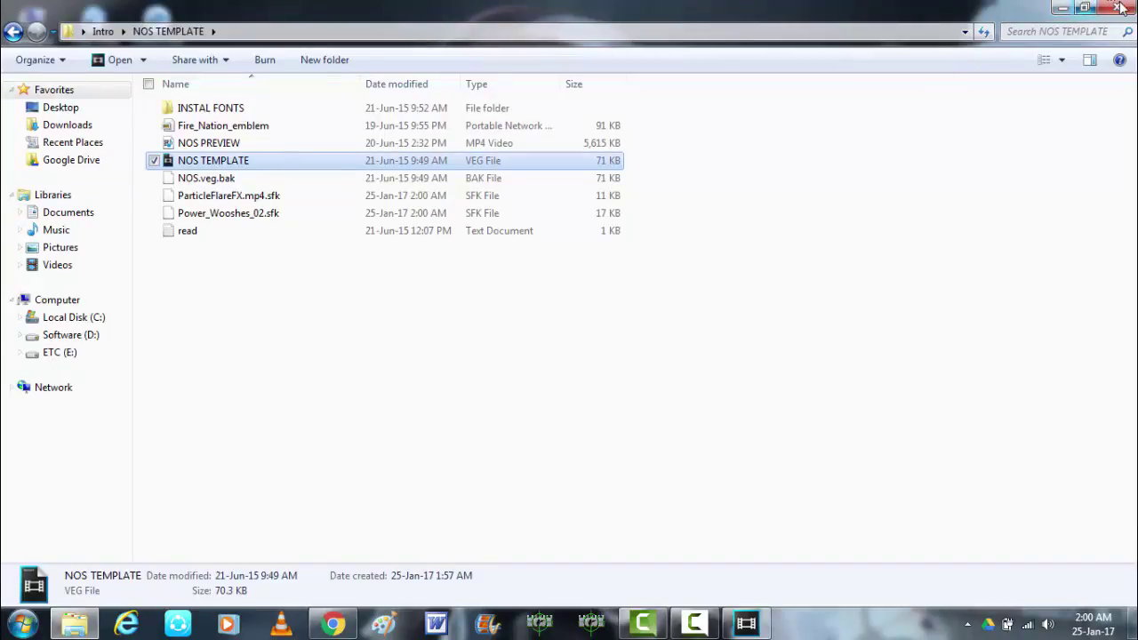
click(1119, 8)
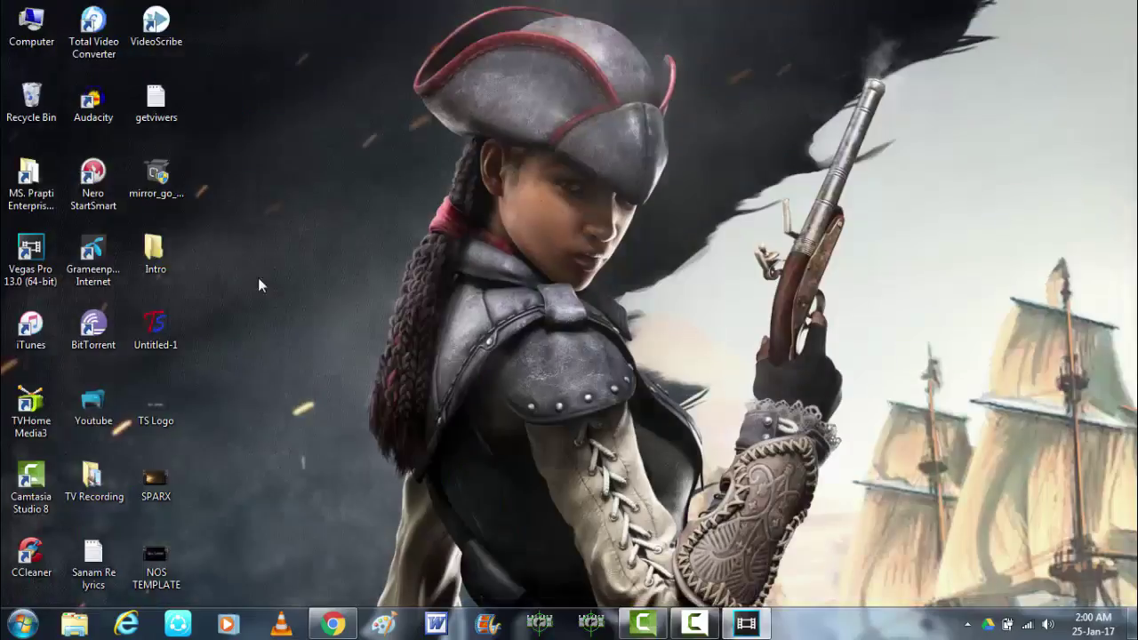
click(95, 418)
double_click(95, 418)
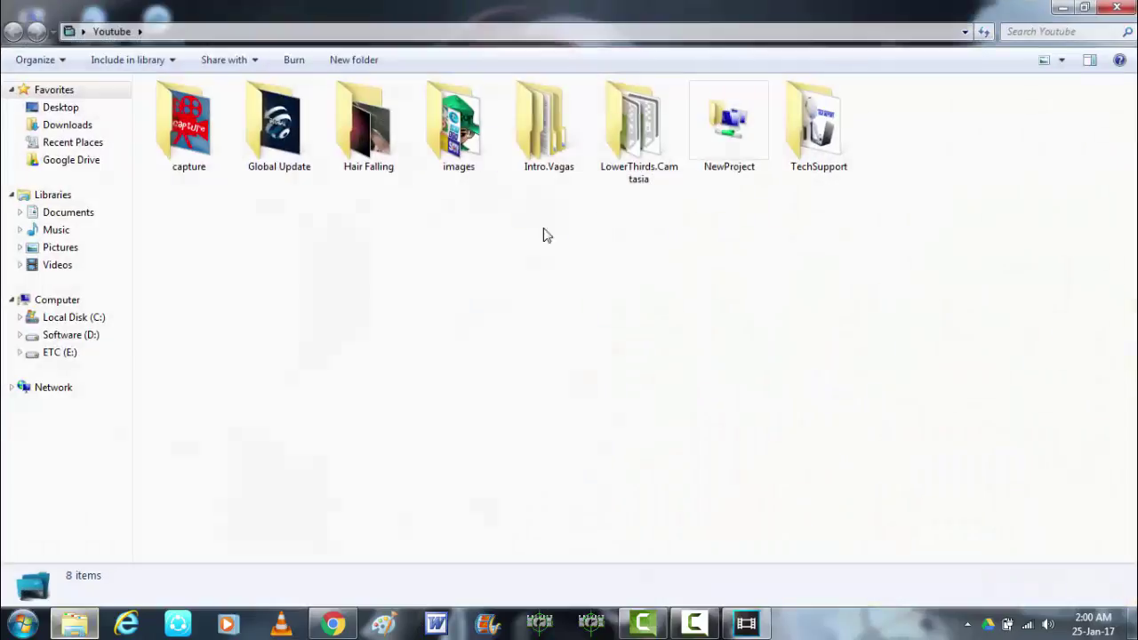
double_click(809, 145)
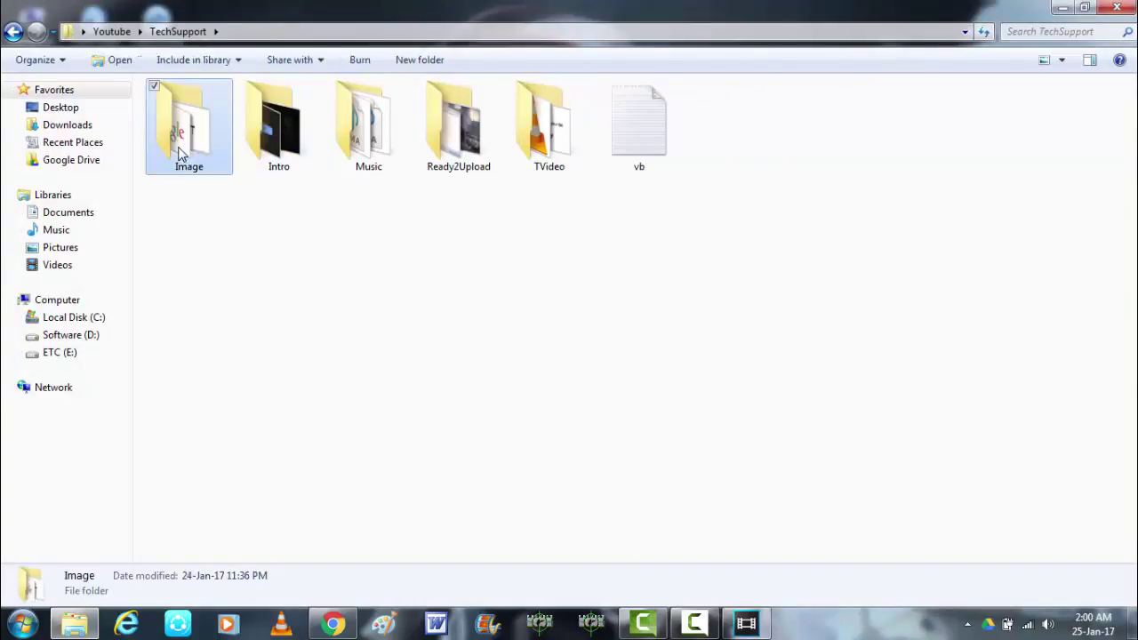
double_click(181, 157)
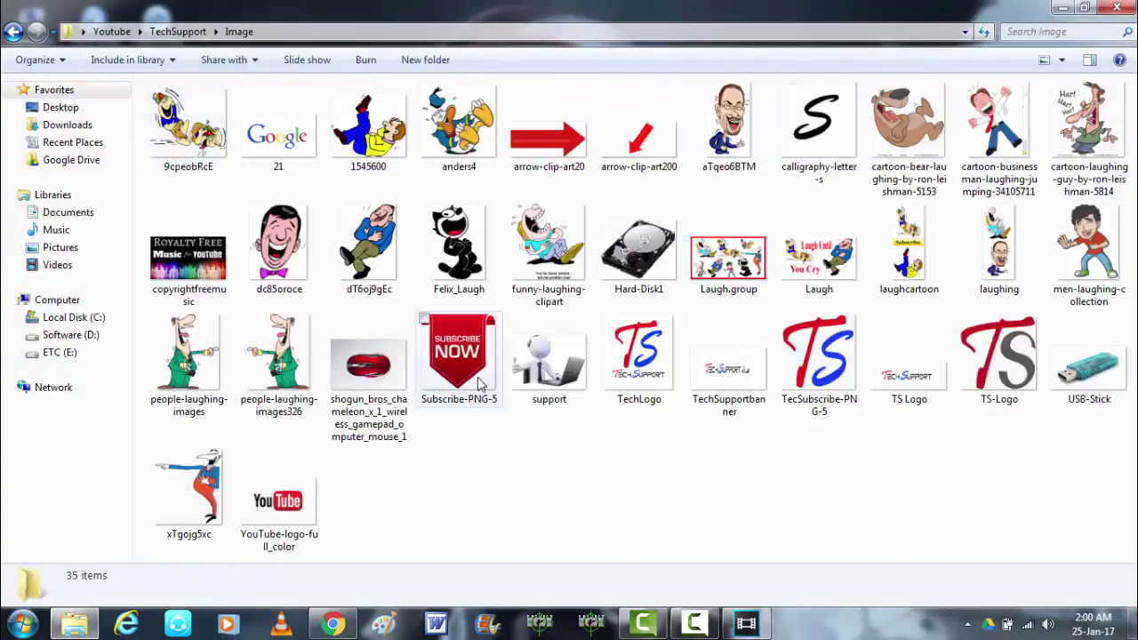
- View the TechSupportbanner and TS Logo images one after the other, closing the viewer and the folder when done
click(721, 377)
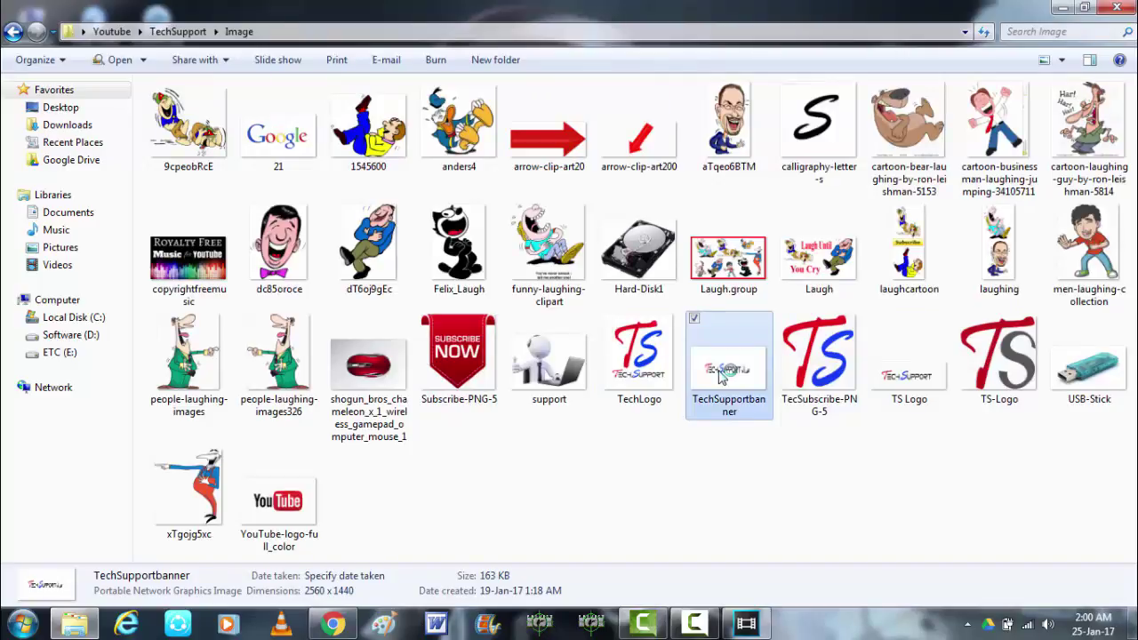
double_click(722, 377)
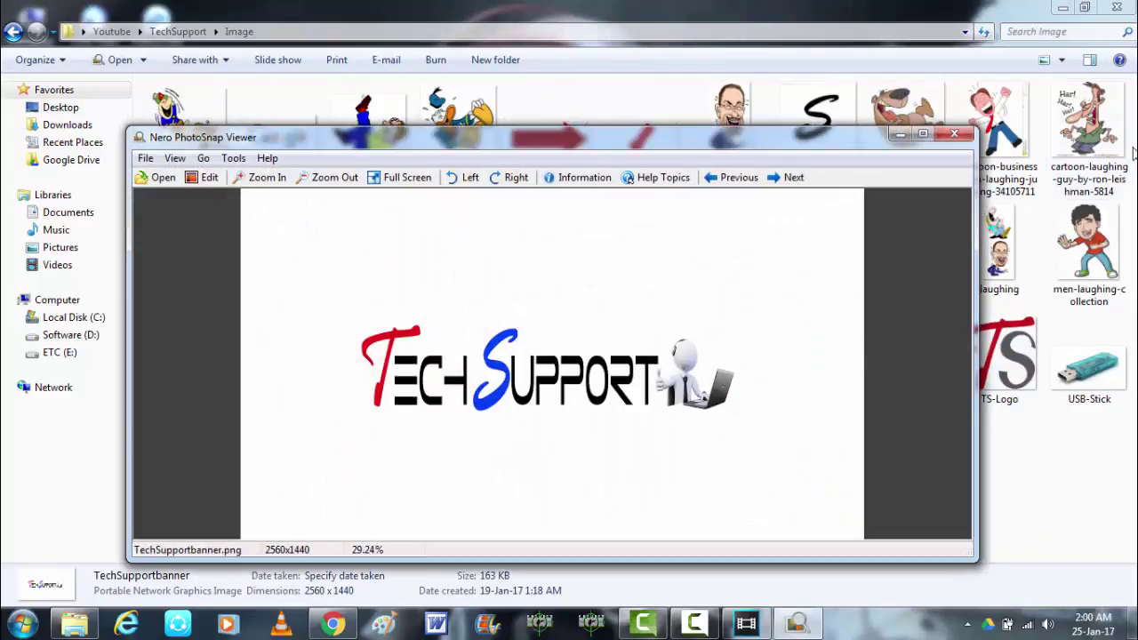
click(954, 134)
click(922, 373)
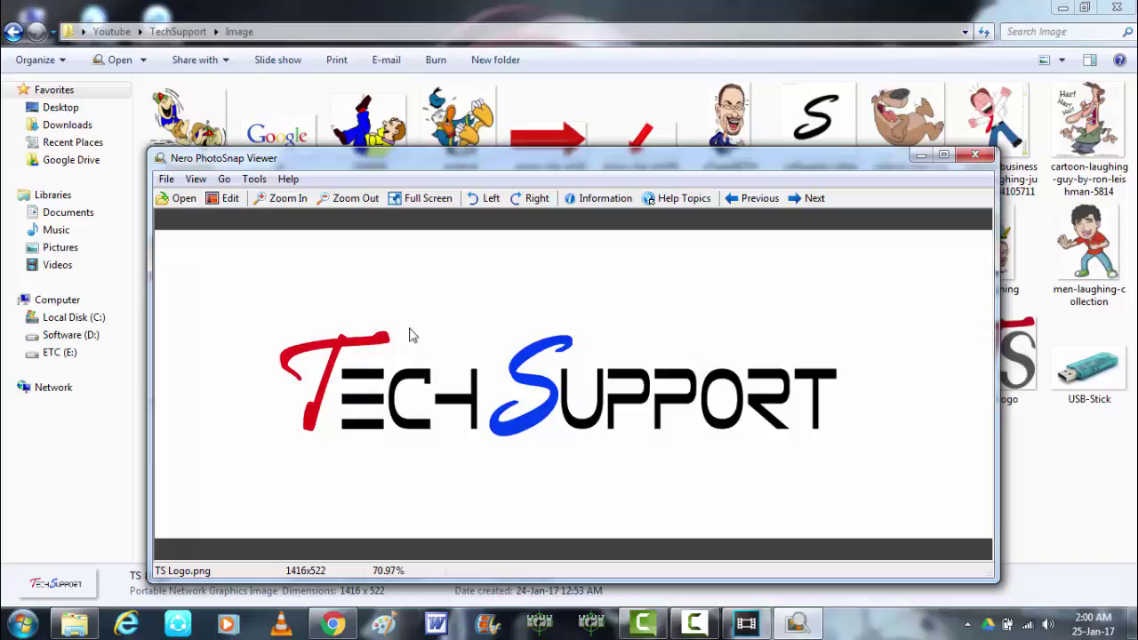
click(975, 155)
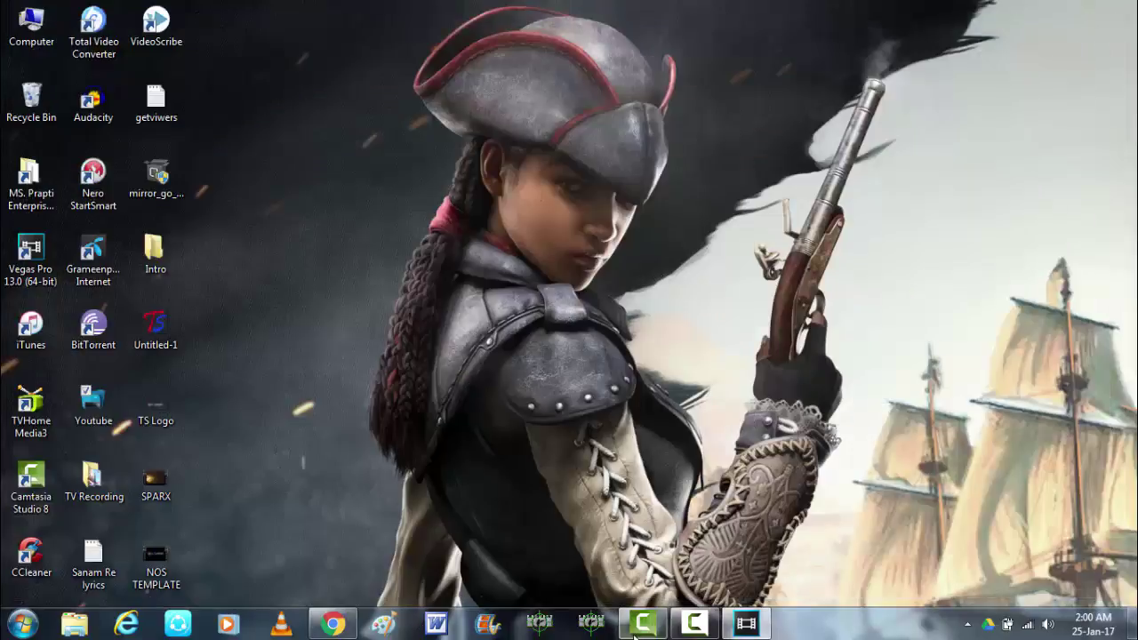
- Return to Vegas Pro and replace the N-OS title in the project media with the TS Logo PNG from the Desktop
click(747, 624)
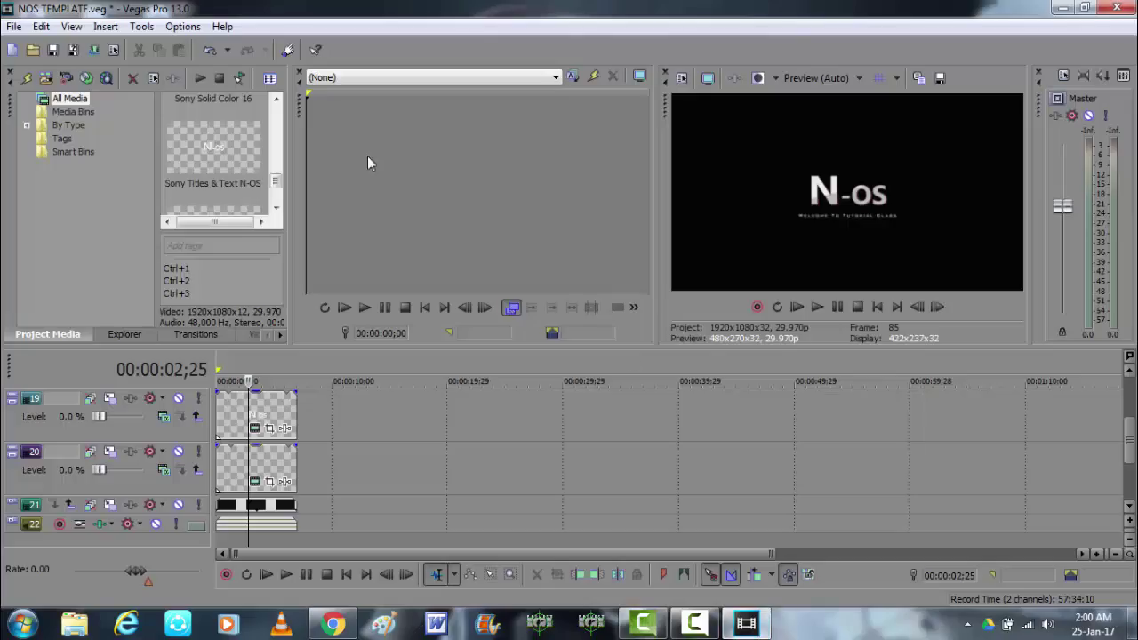
right_click(210, 147)
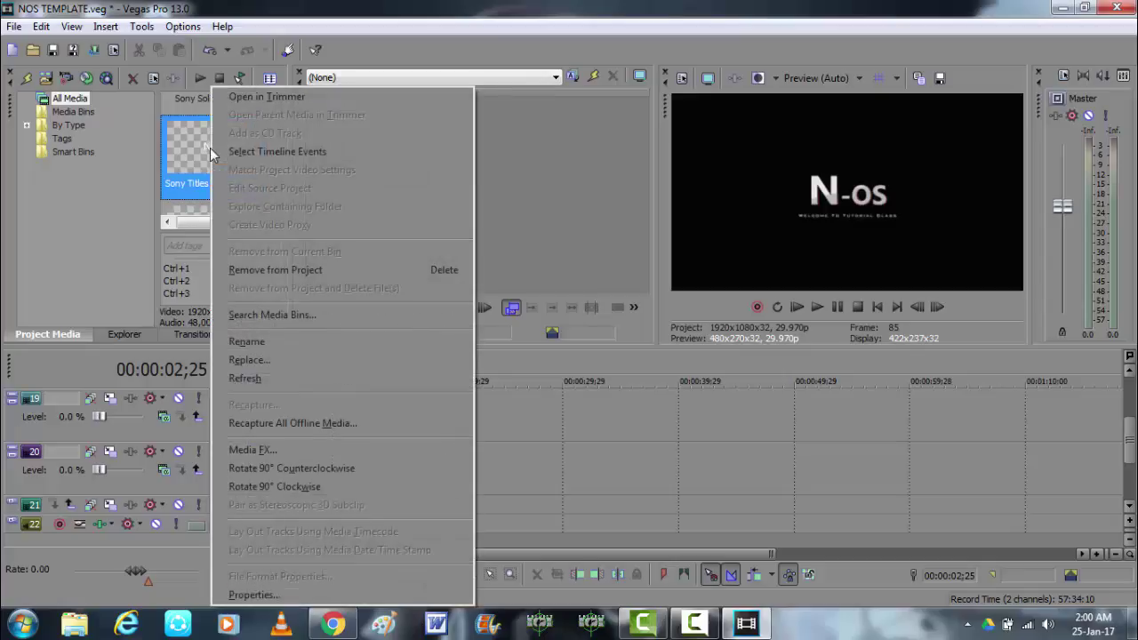
click(252, 365)
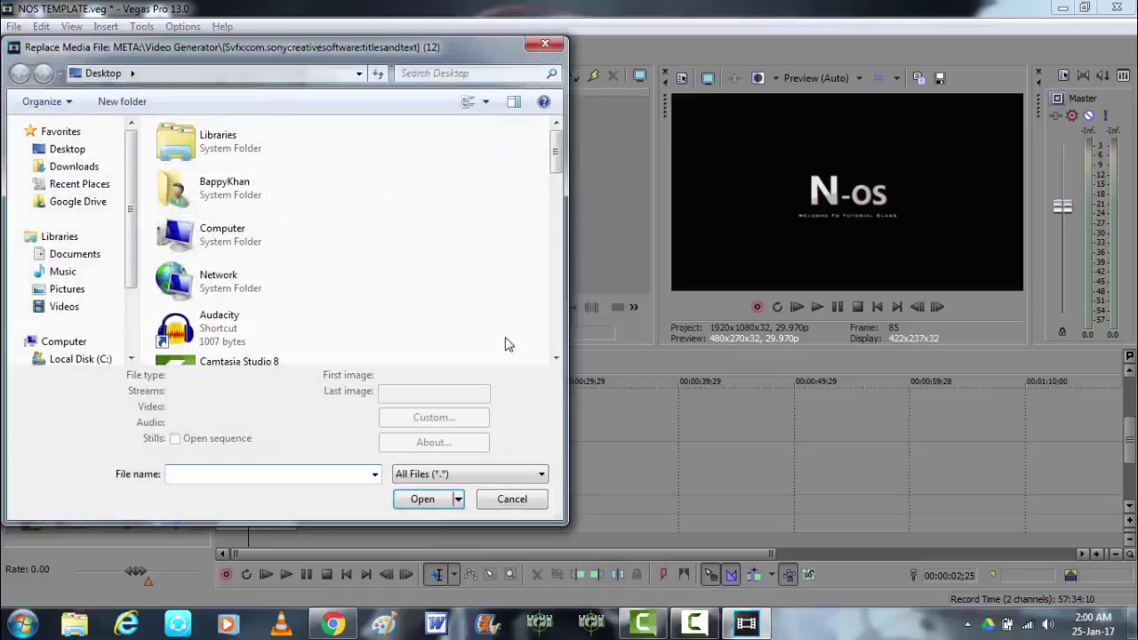
scroll(246, 211, down, 10)
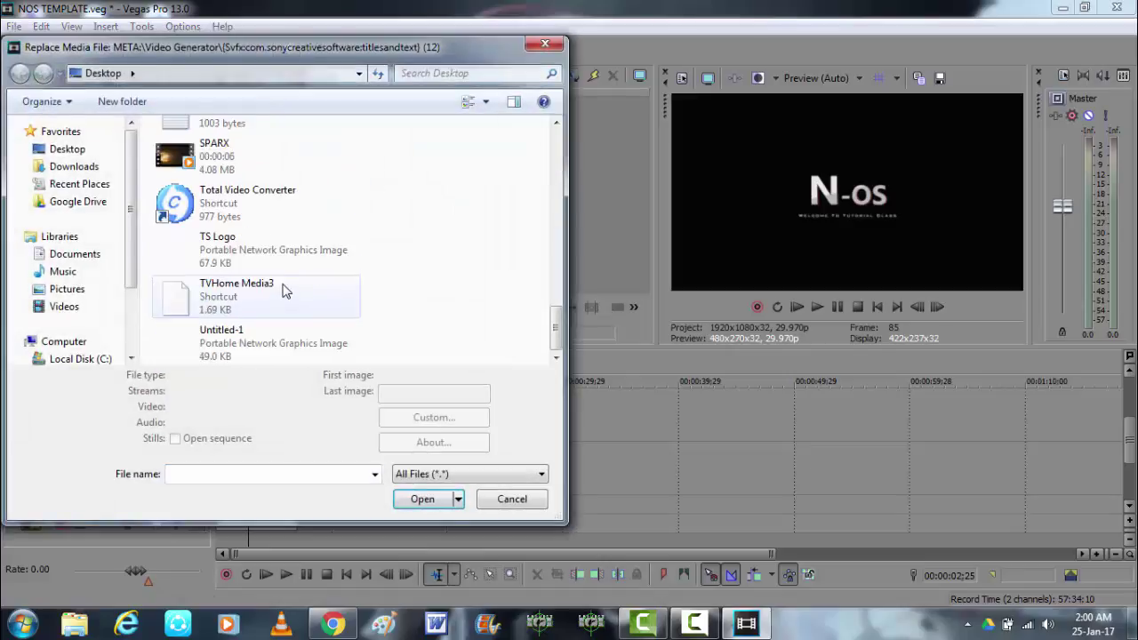
click(247, 251)
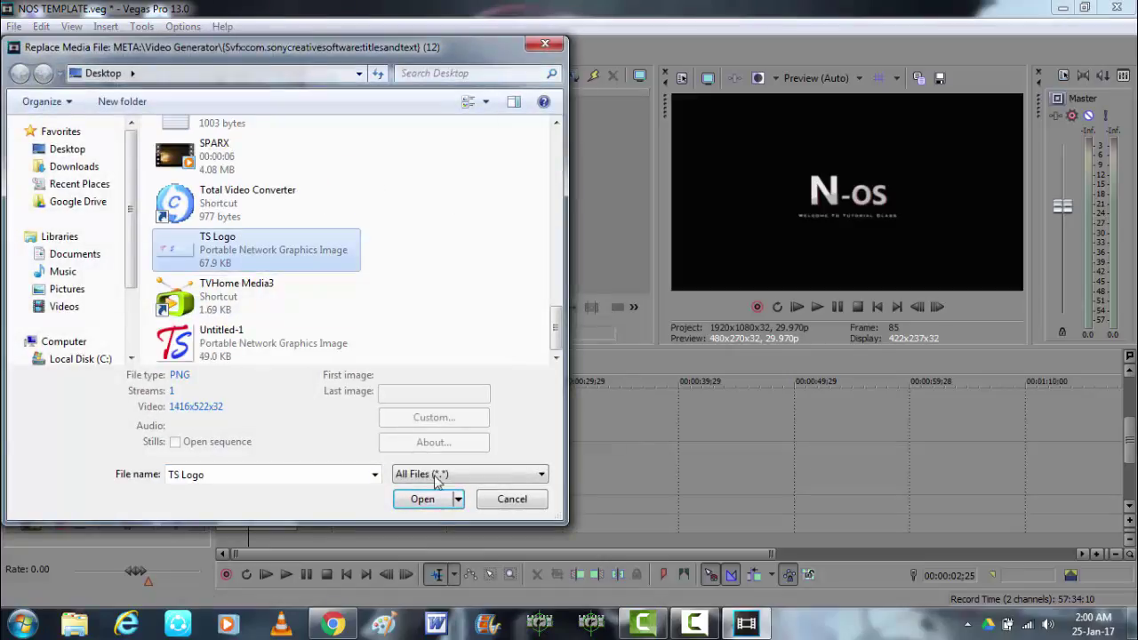
click(434, 500)
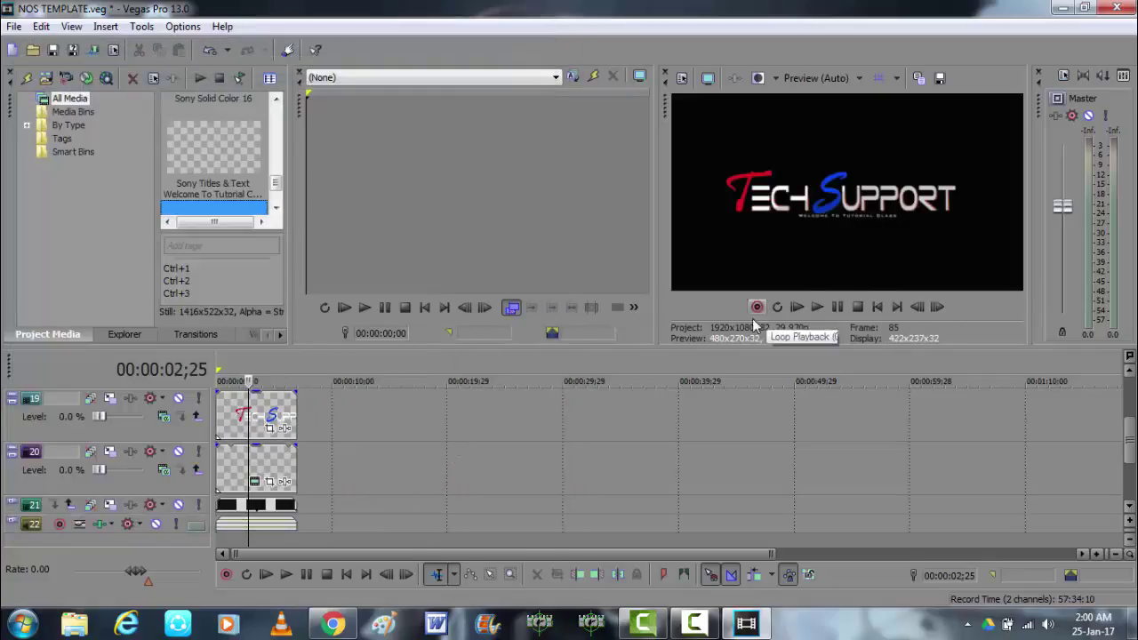
- Play the intro to review the Tech Support logo and pause while it is on screen
click(223, 374)
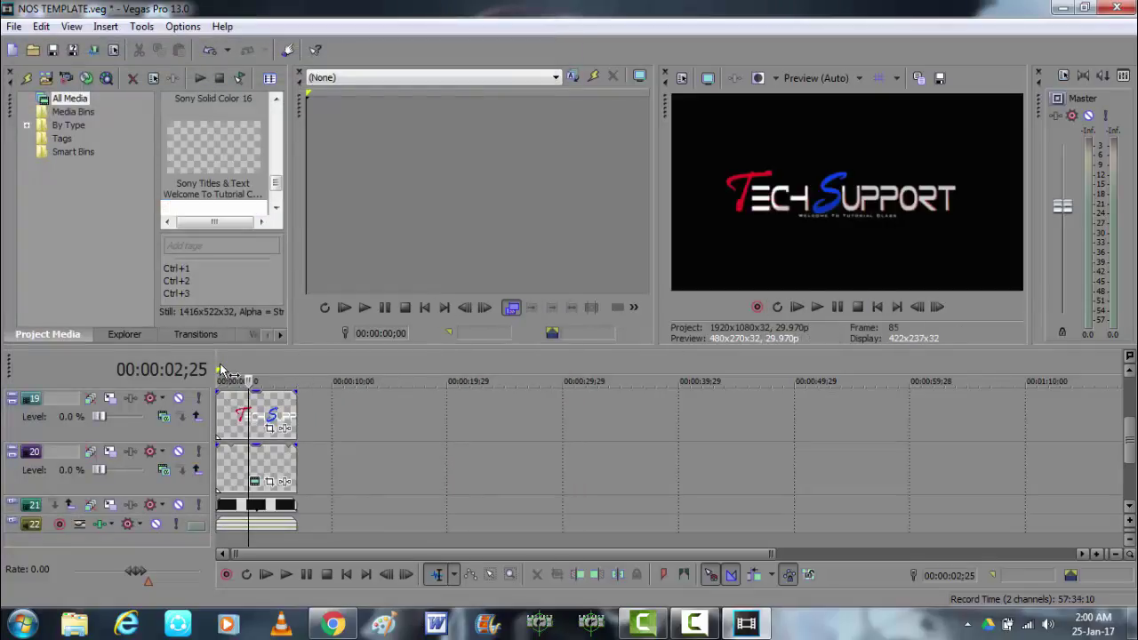
click(817, 308)
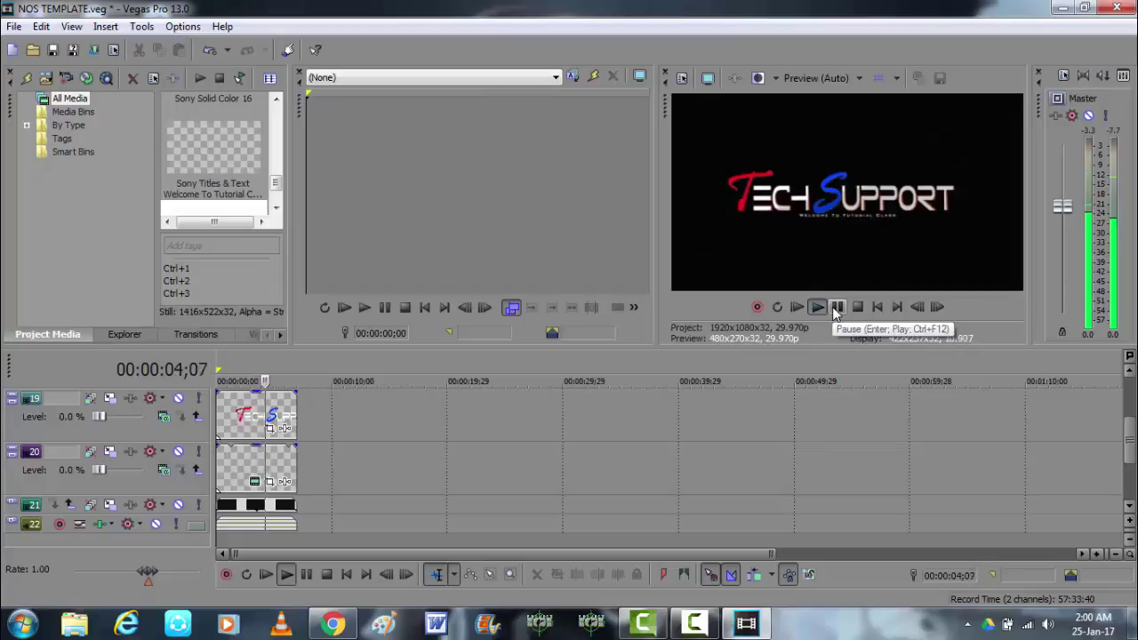
click(836, 306)
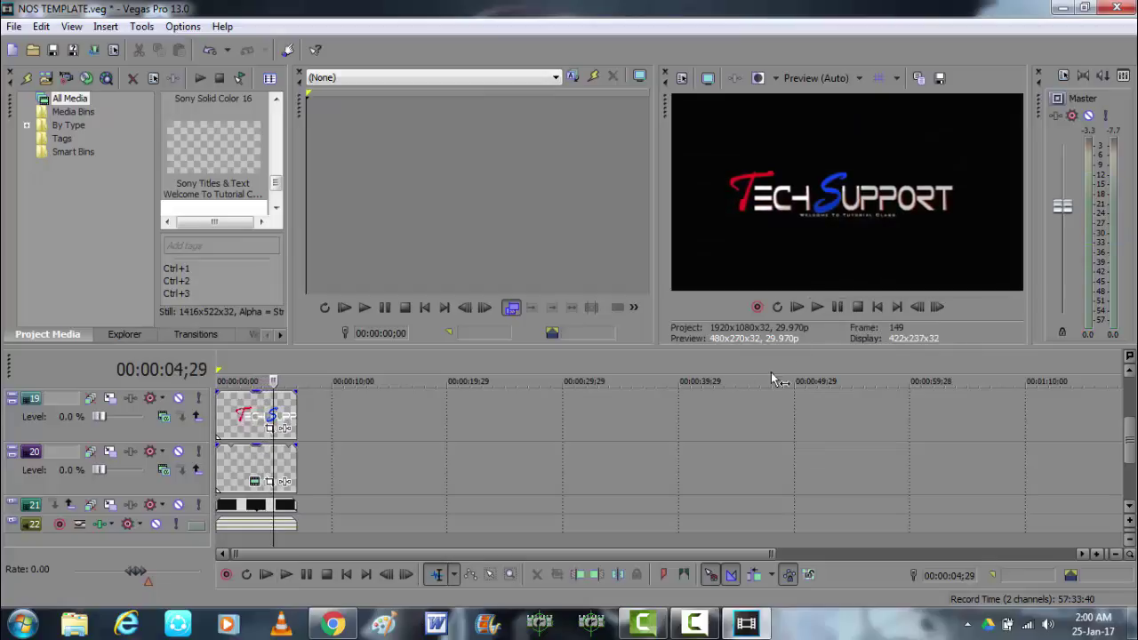
- Start rendering the project and choose the 8 Mbps HD 1080-30p Video template under Windows Media Video V11
click(15, 29)
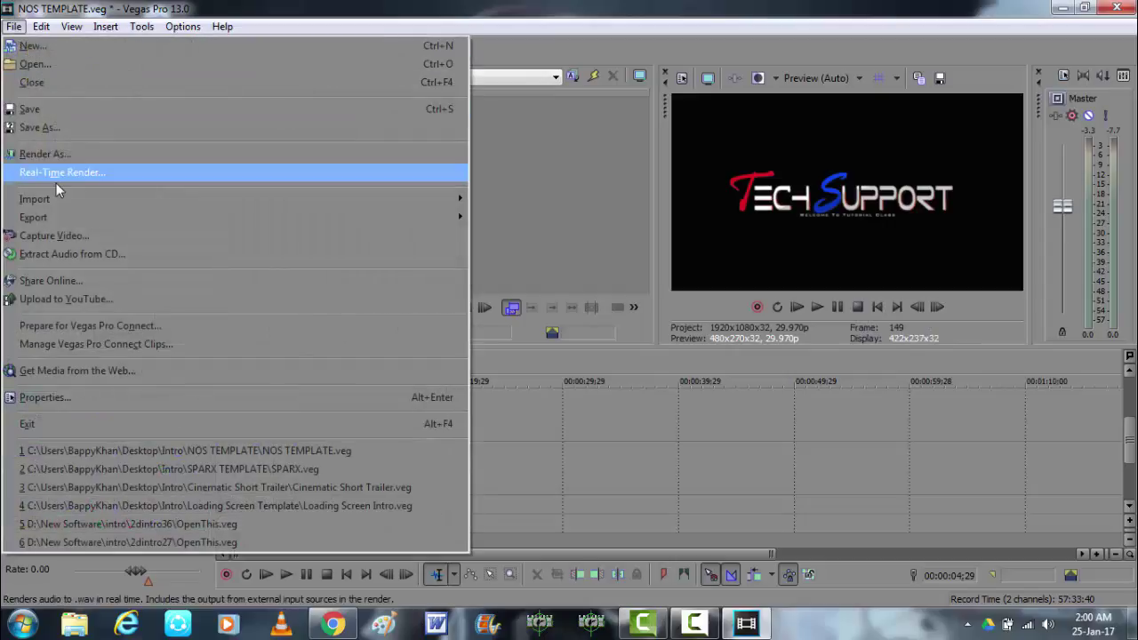
click(58, 157)
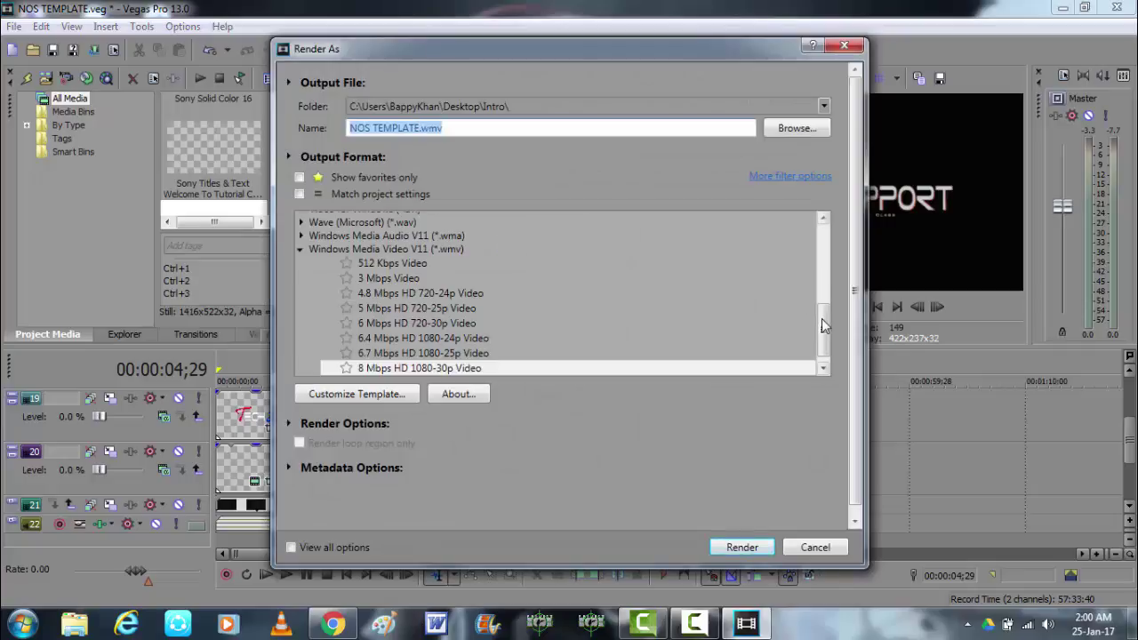
drag(822, 319, 826, 356)
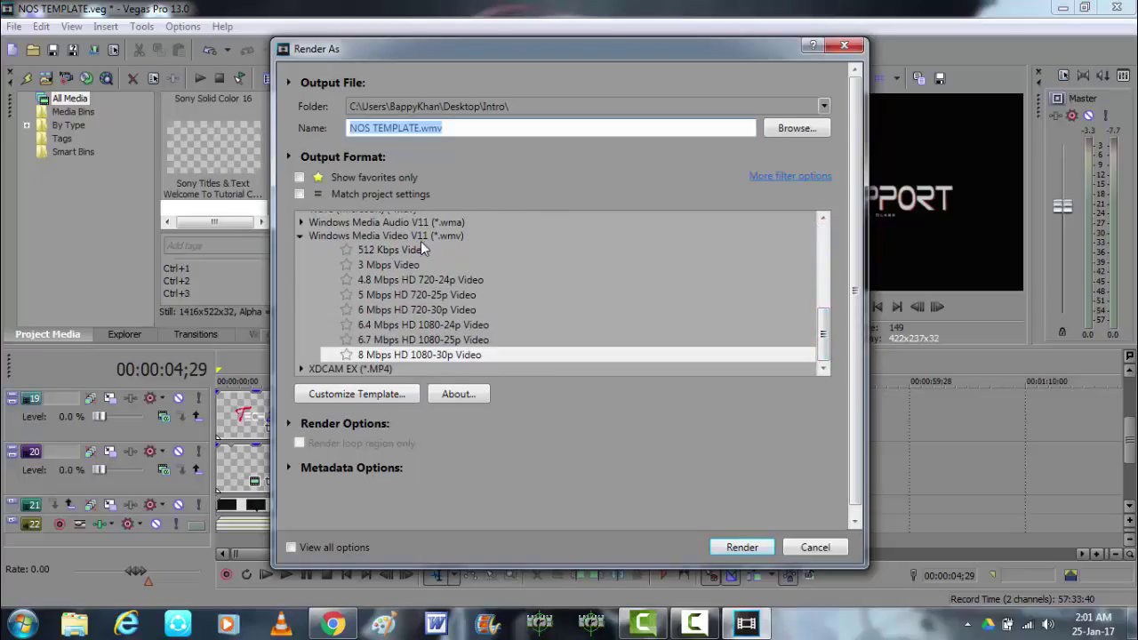
click(325, 235)
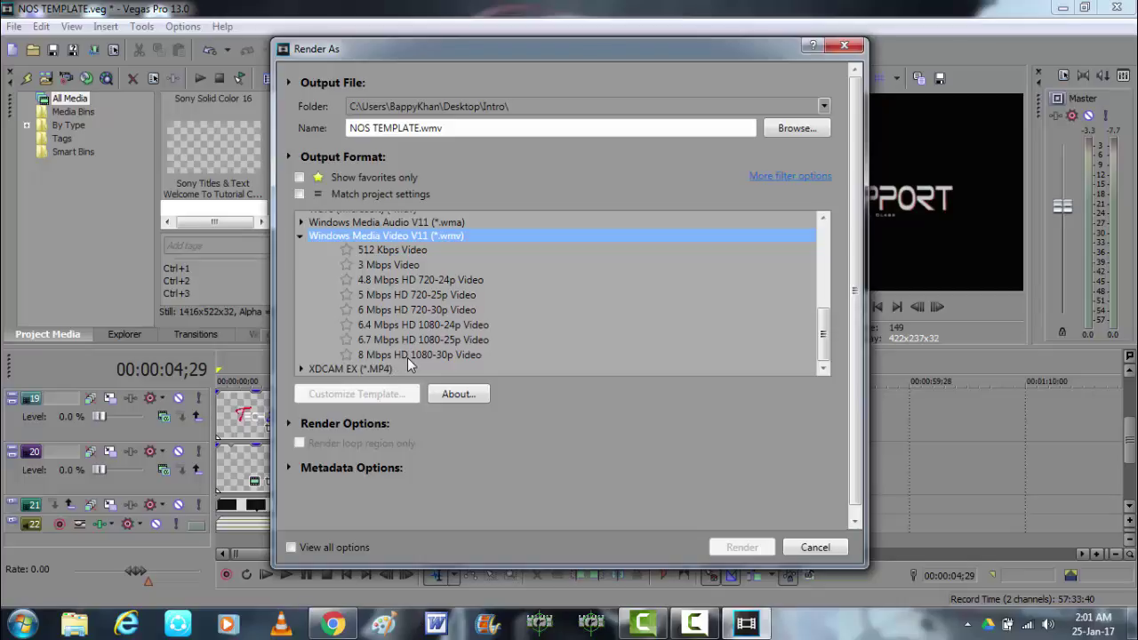
click(433, 357)
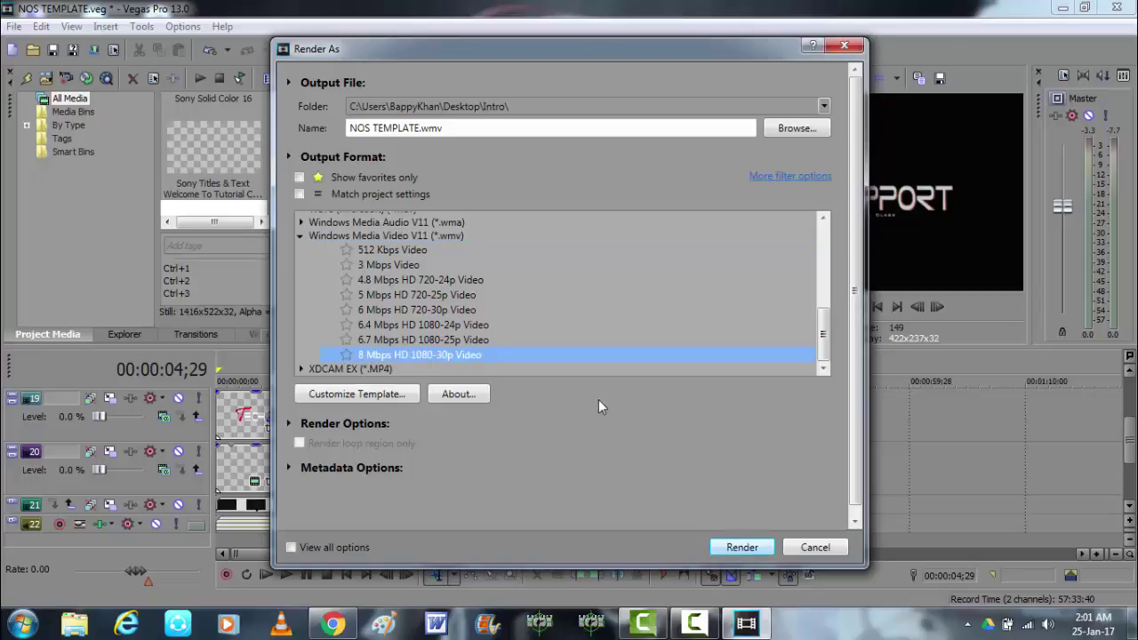
- Save the output as NOS TEMPLATE in the Desktop's Intro folder and render the video
click(804, 129)
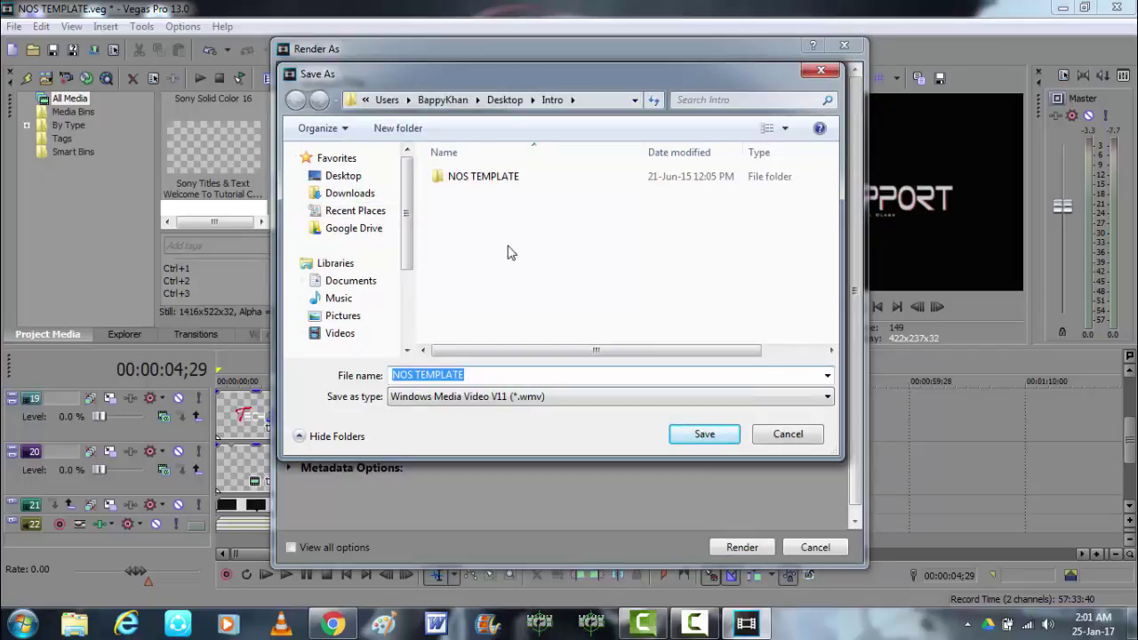
click(329, 178)
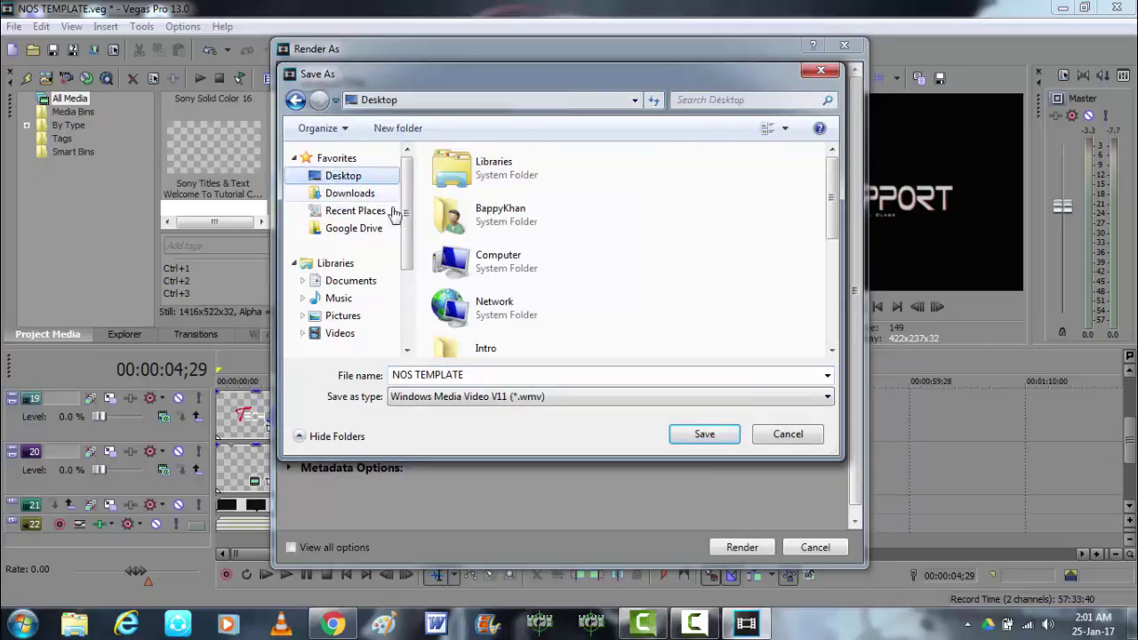
double_click(489, 350)
click(715, 434)
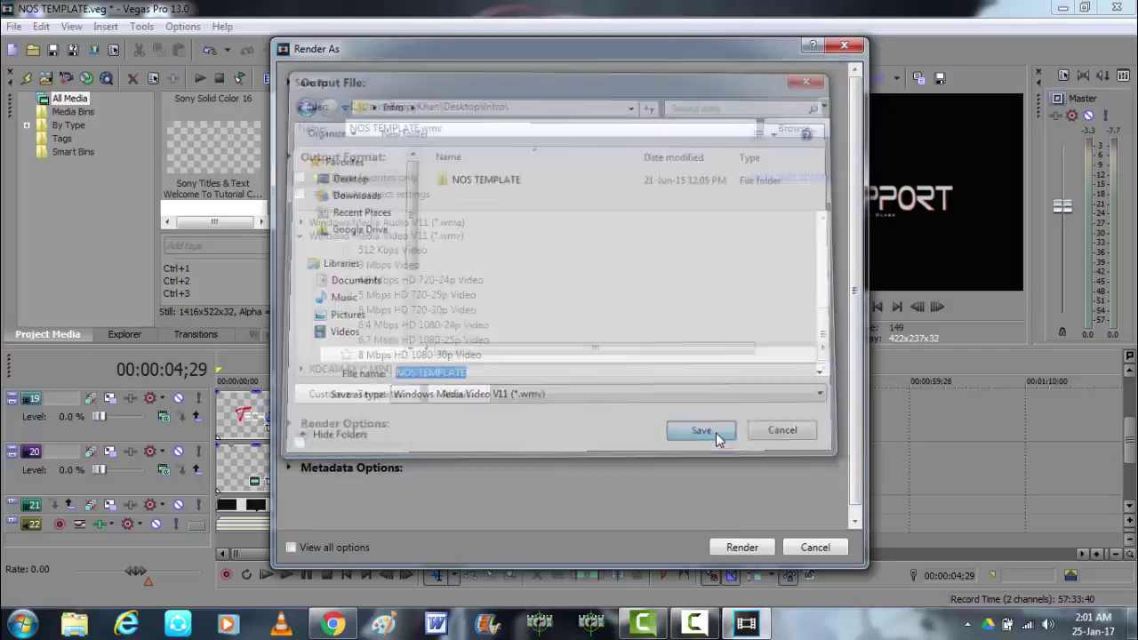
click(743, 547)
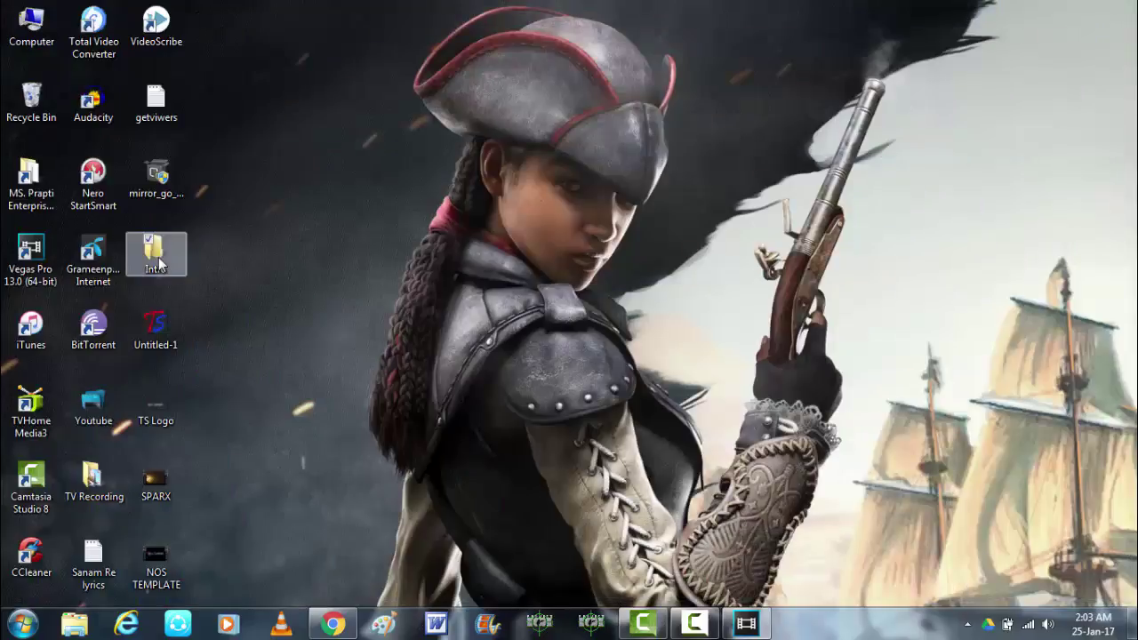
- Open the Intro folder on the desktop and play the rendered NOS TEMPLATE Windows Media video
double_click(155, 254)
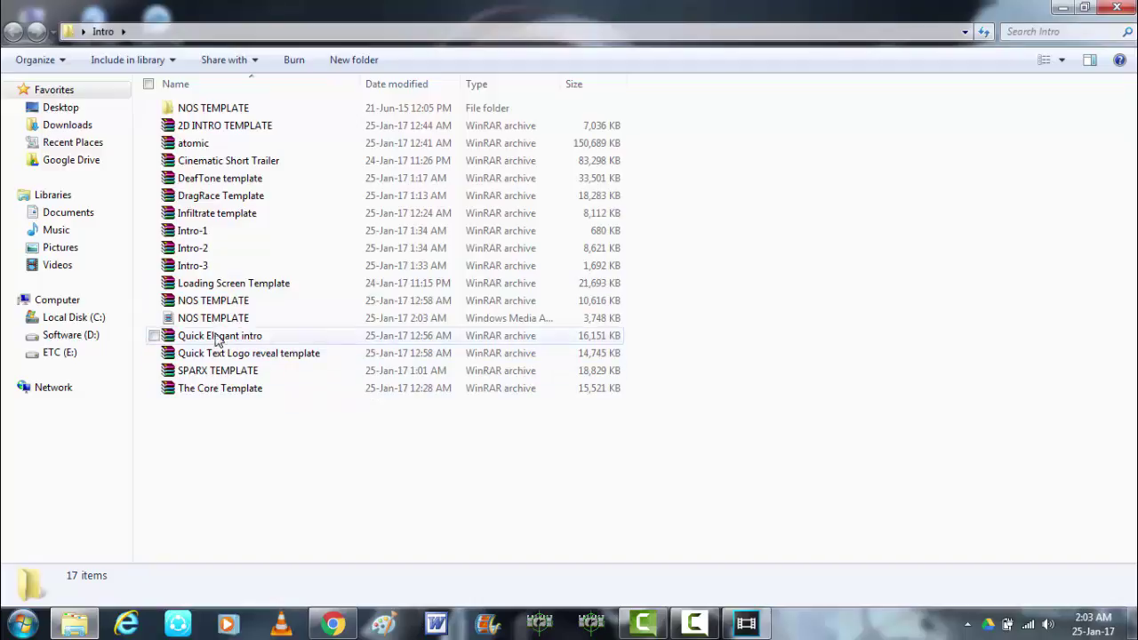
click(216, 326)
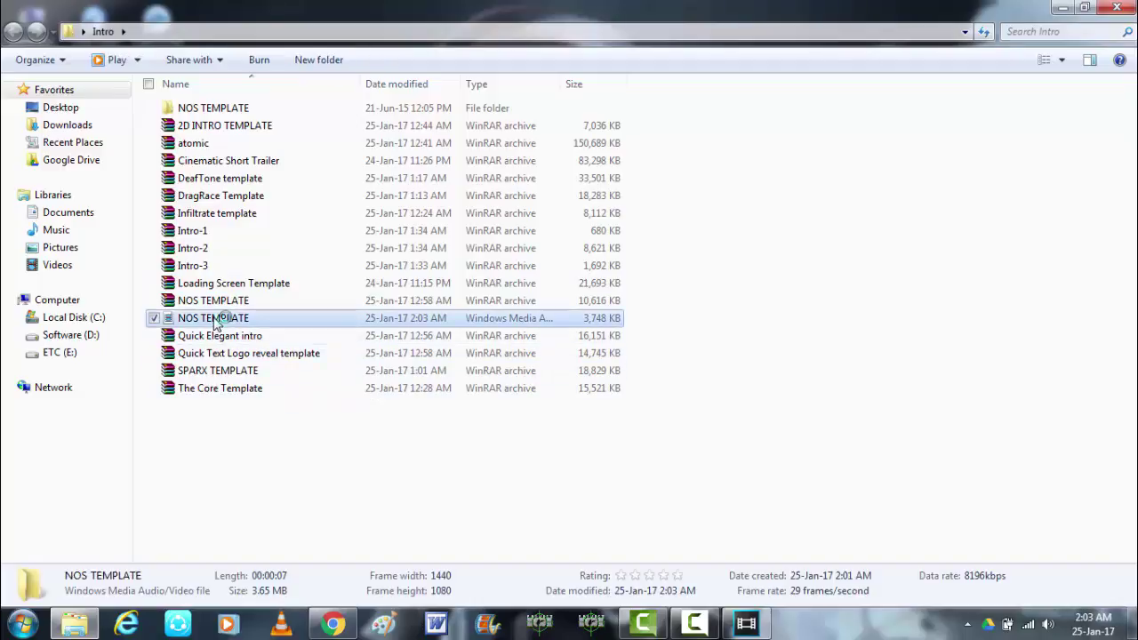